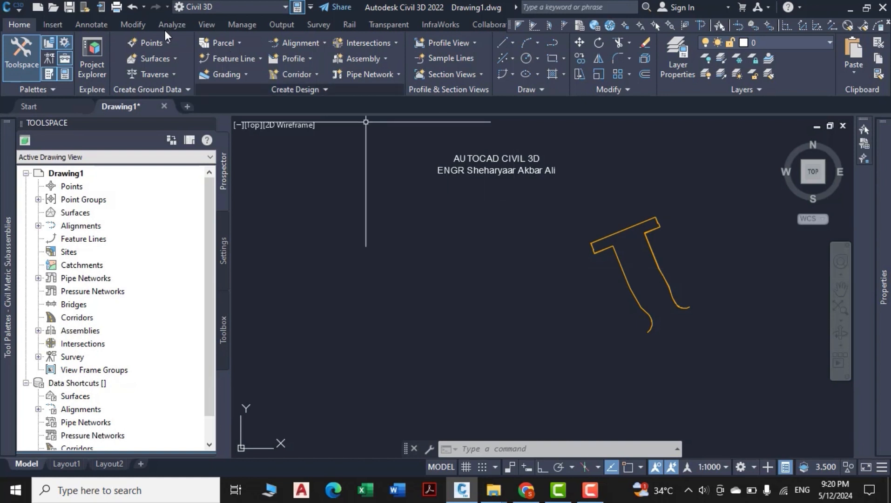
Step: Start a point import with the point creation tools and add the CSV file whose name is all zeros as the source
click(163, 45)
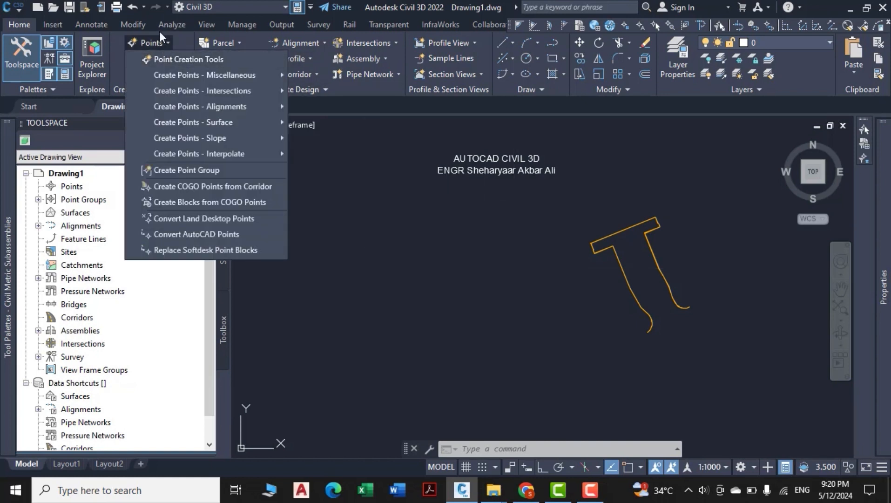
click(185, 55)
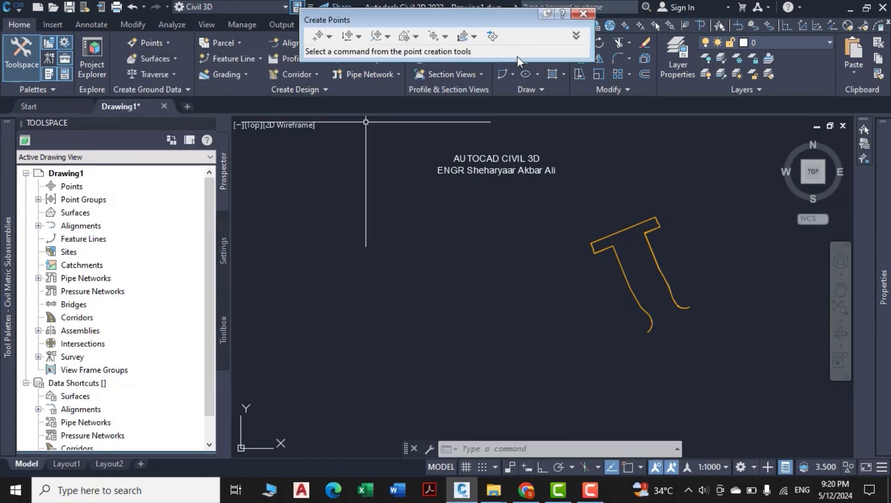
click(492, 38)
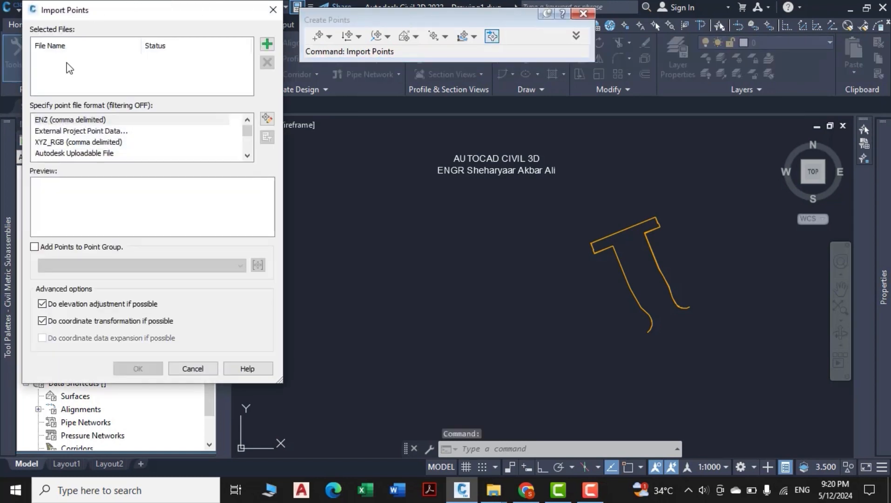
click(267, 44)
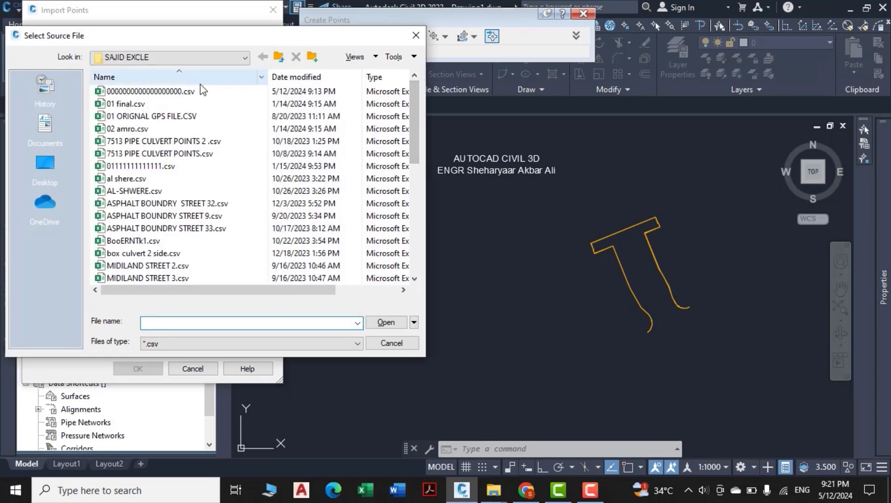
click(159, 93)
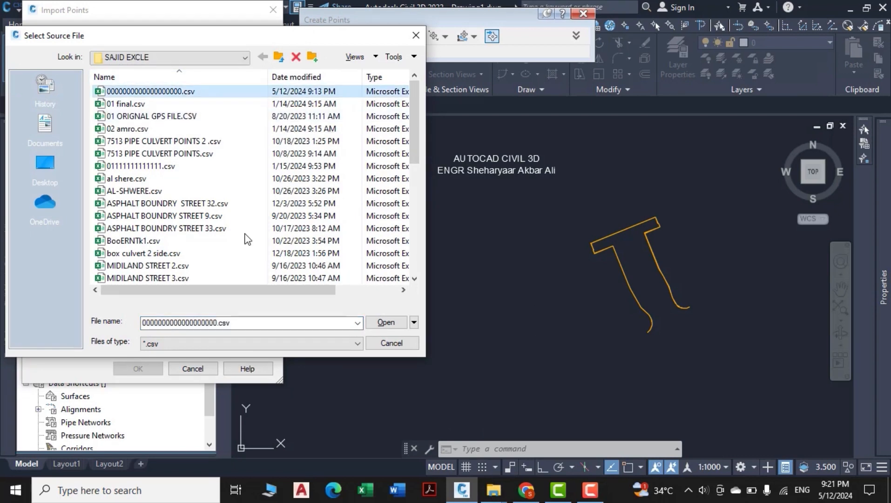
click(382, 323)
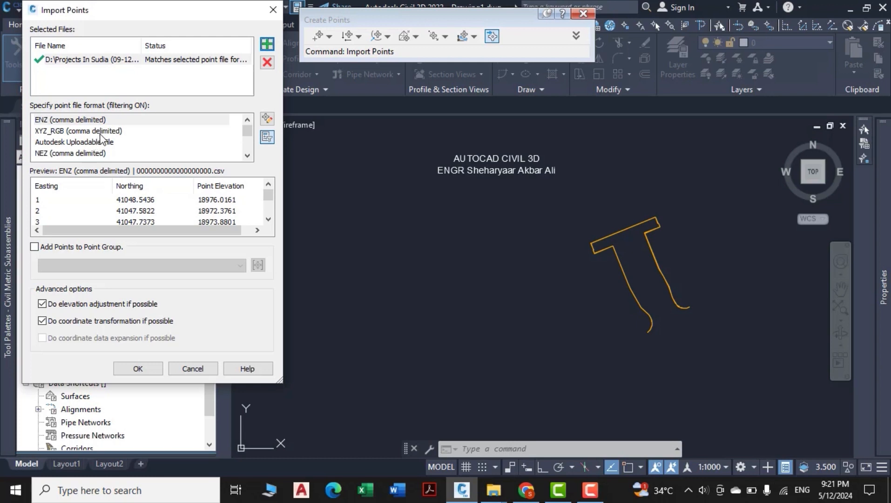
Step: Import the points in the Autodesk Uploadable File format with Add Points to Point Group enabled
click(76, 144)
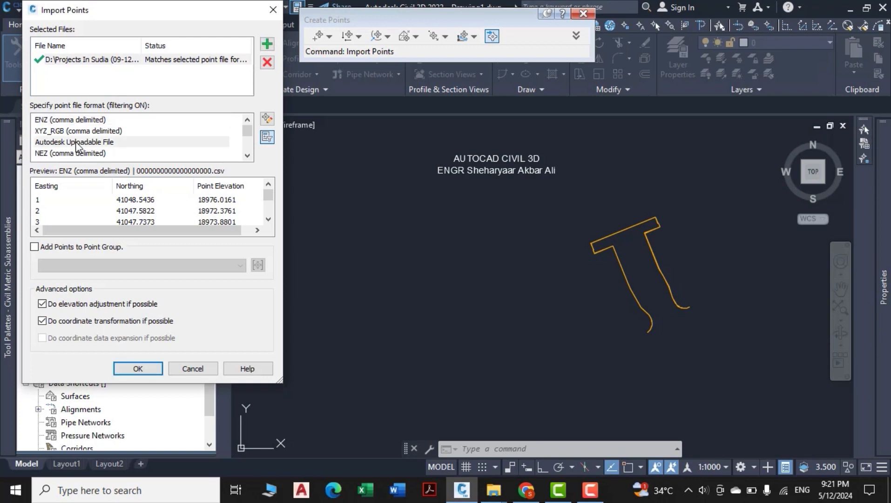
click(55, 246)
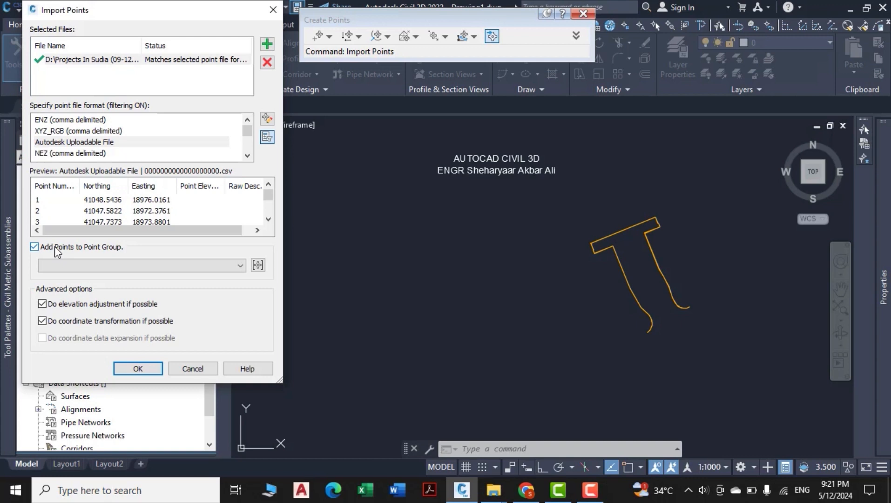
click(138, 368)
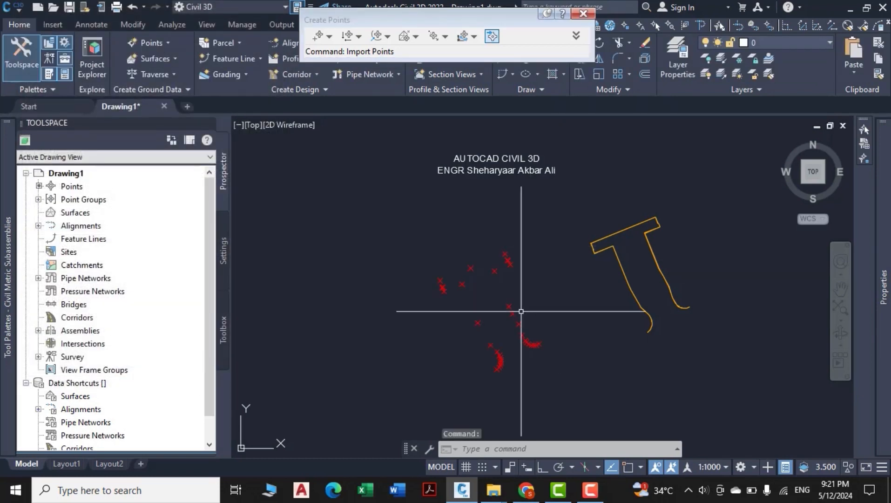
Step: Select all the imported points to inspect them, and clear the selection
click(543, 219)
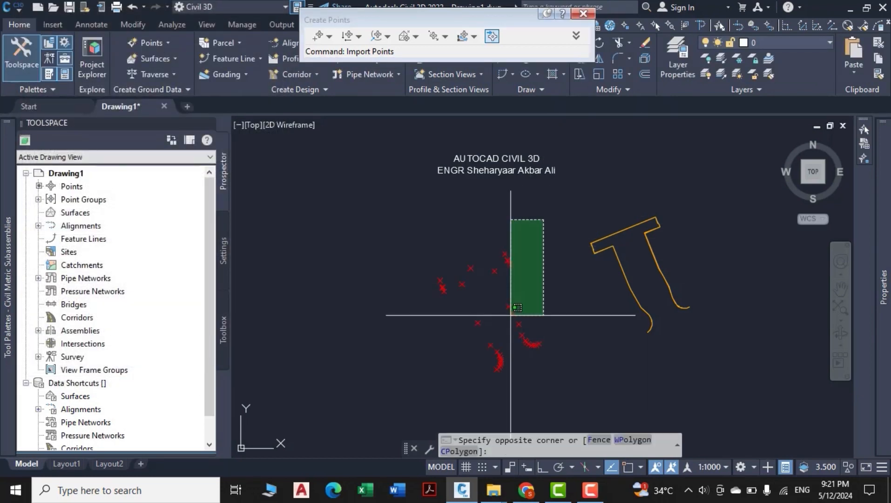
click(392, 391)
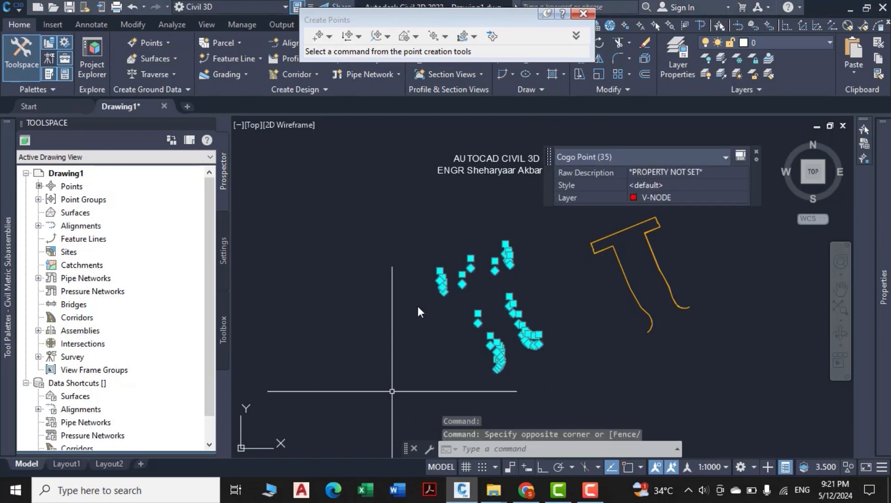
key(Escape)
key(Escape)
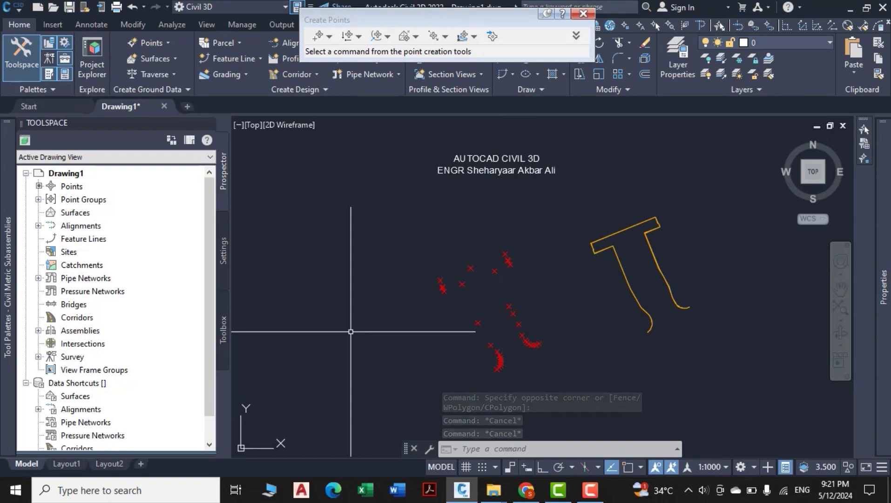
Step: Try tracing the outline manually with a polyline snapped to the imported points, starting at the uppermost point
text(pl)
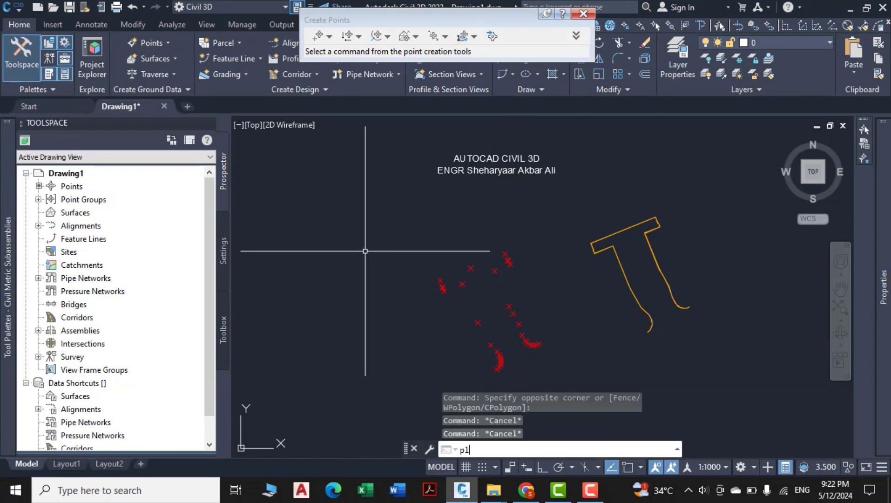
key(Return)
scroll(494, 261, up, 2)
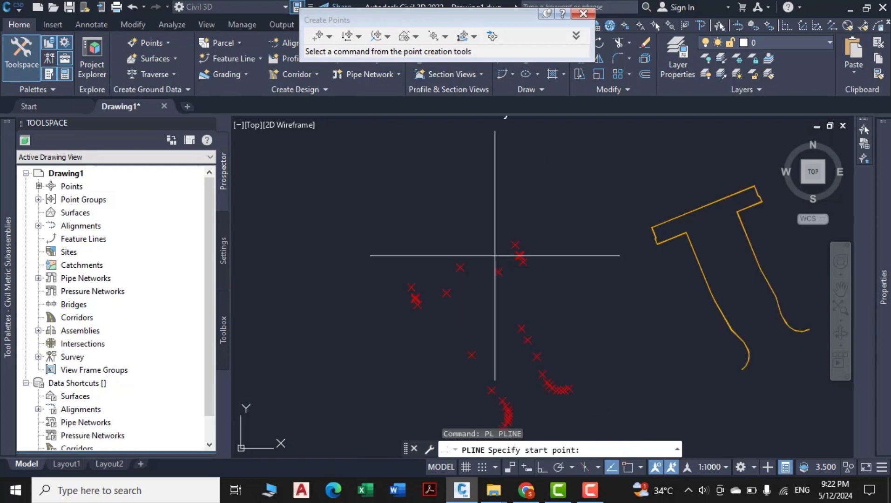
scroll(495, 255, up, 4)
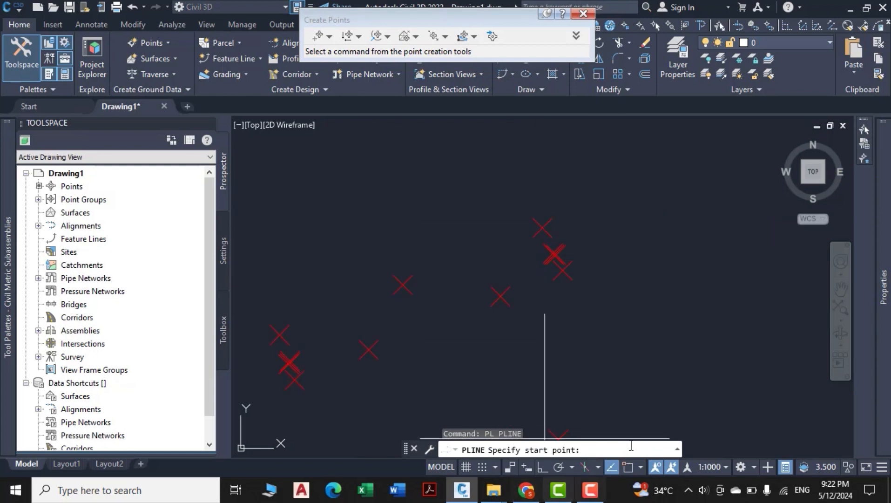
key(F3)
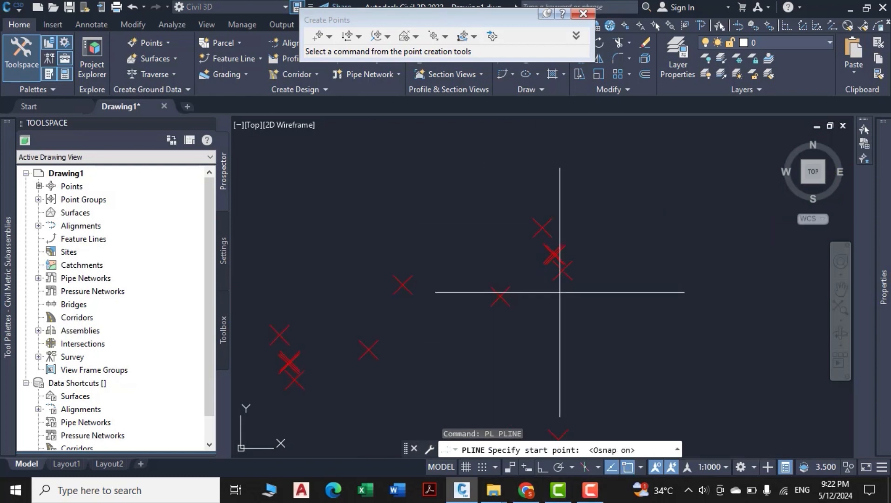
click(542, 227)
click(563, 269)
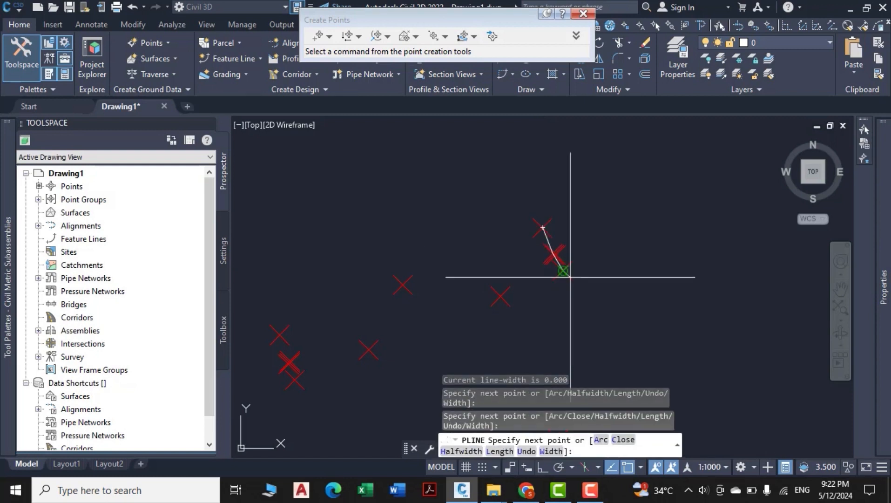
click(500, 296)
scroll(505, 284, down, 5)
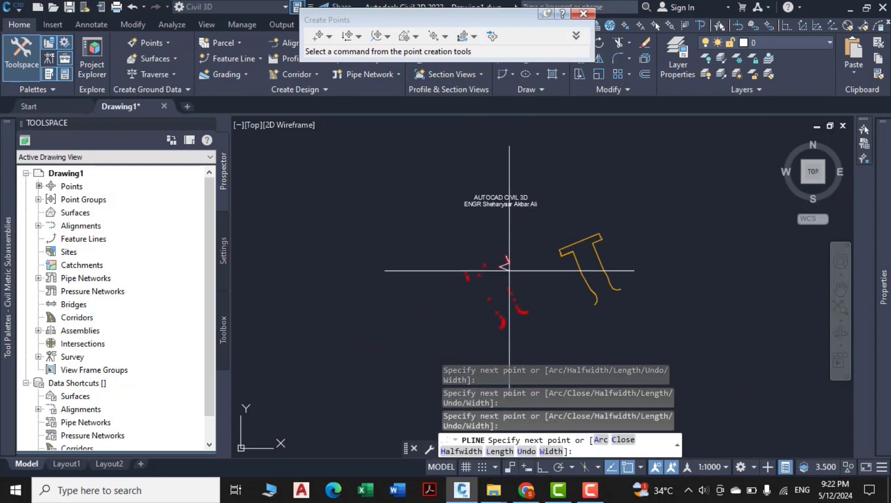
scroll(480, 279, up, 4)
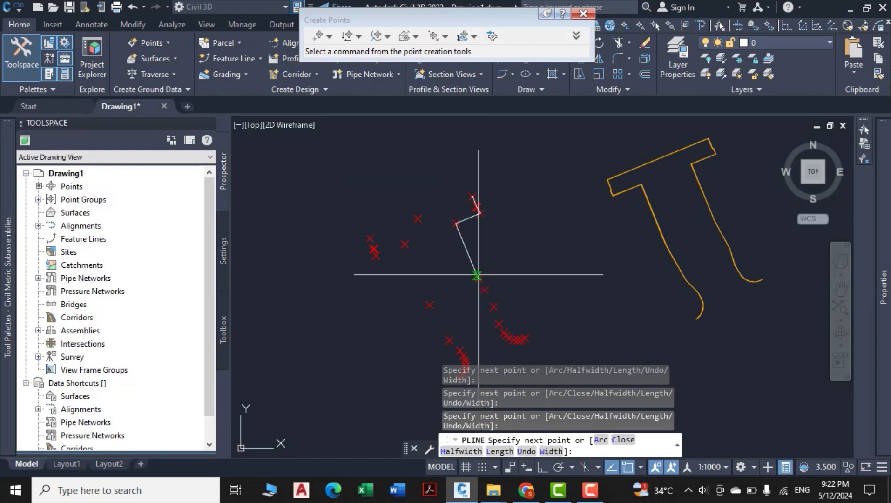
click(478, 275)
scroll(447, 191, up, 3)
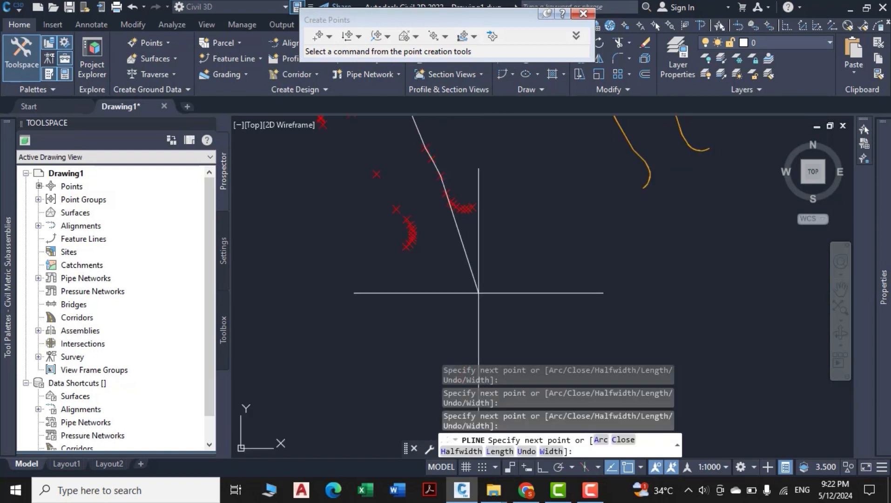
key(Escape)
key(Escape)
key(Escape)
Step: Delete the partial polyline drawn through the imported points
scroll(461, 279, down, 2)
scroll(447, 186, up, 3)
click(443, 221)
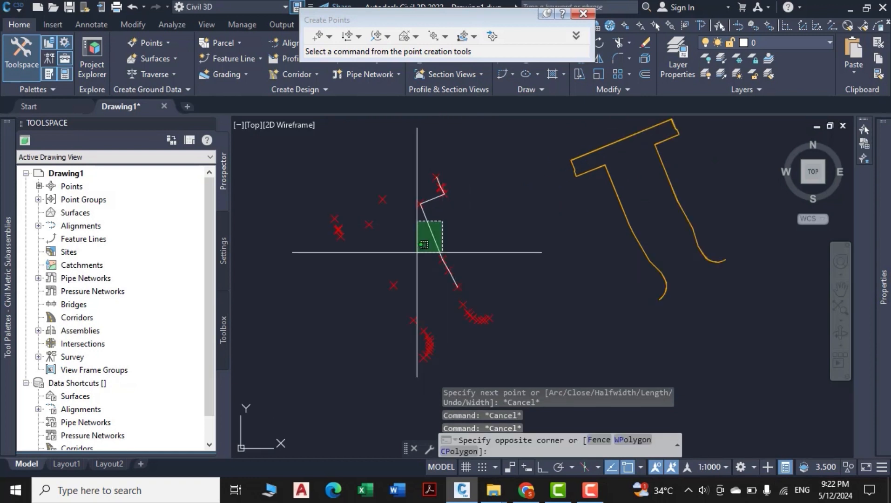
click(424, 244)
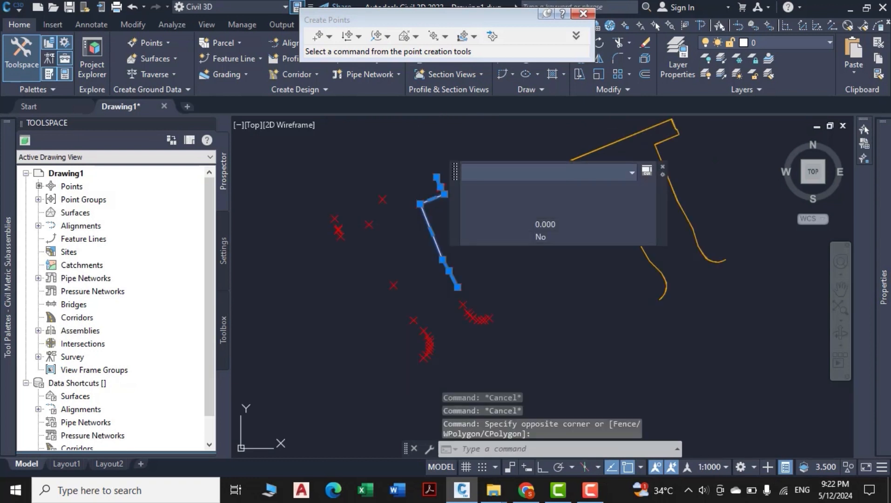
key(Delete)
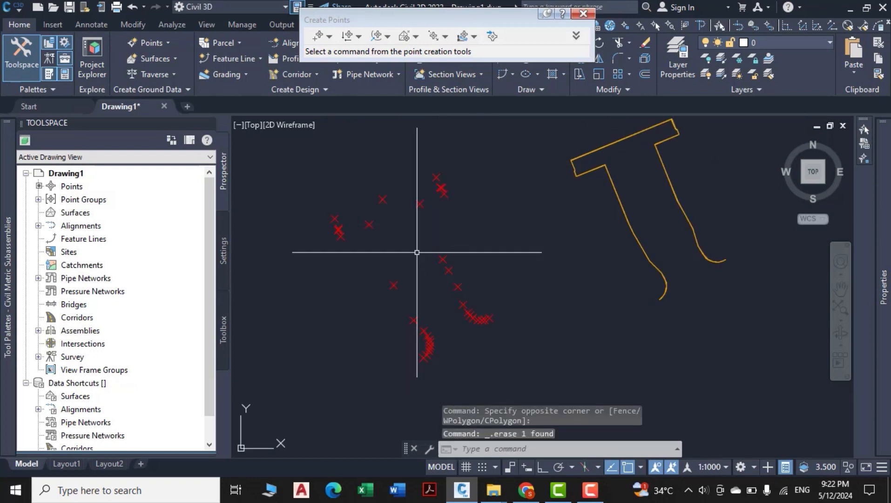
Step: Switch to Excel, open the recent CSV file named with only zeros, and check the first point's coordinates
click(366, 489)
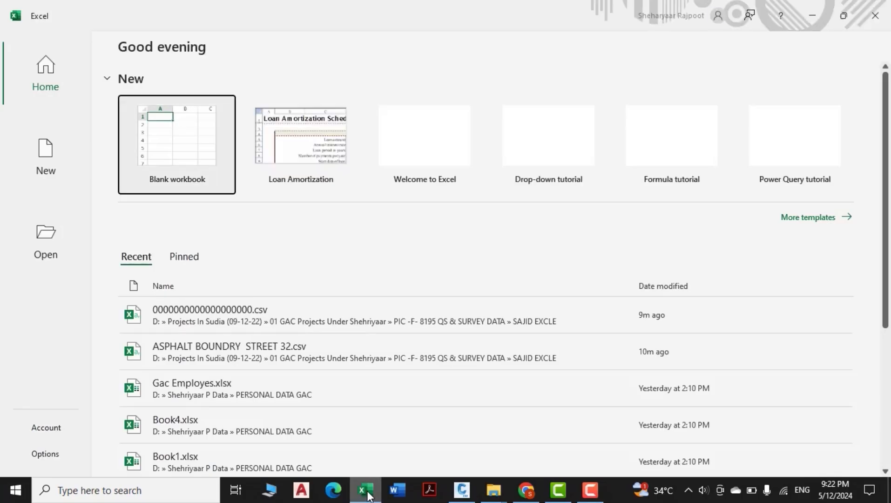
click(299, 311)
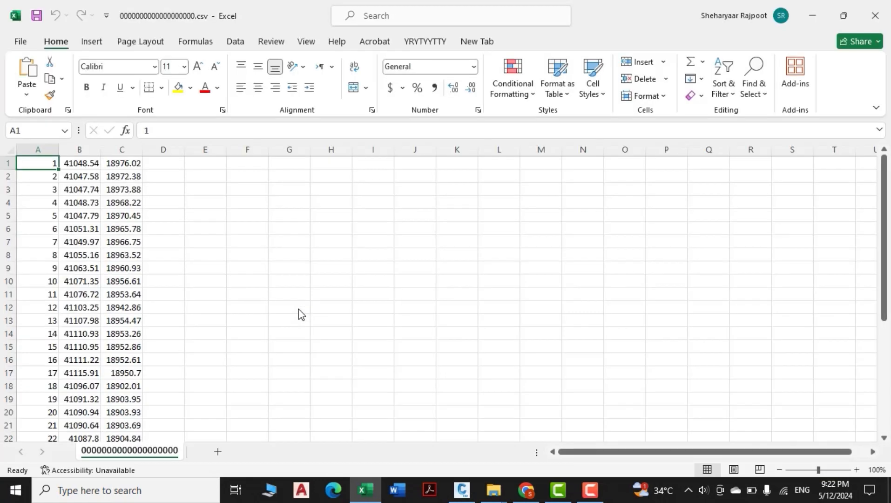
click(117, 168)
click(97, 165)
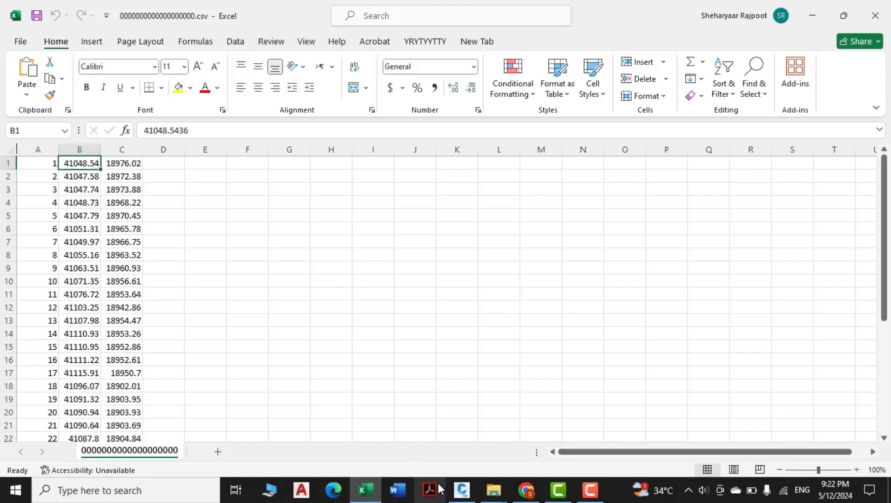
Step: Switch to Civil 3D and examine the easting and northing of one imported point in its properties
click(462, 490)
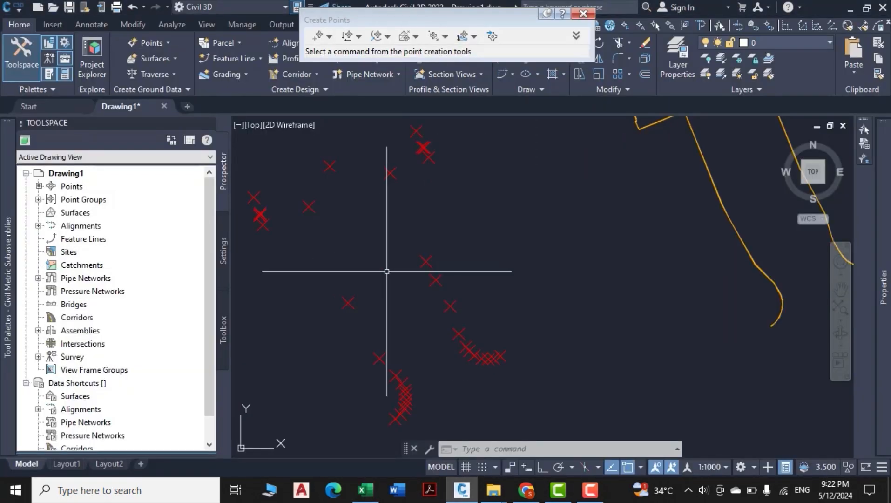
click(426, 261)
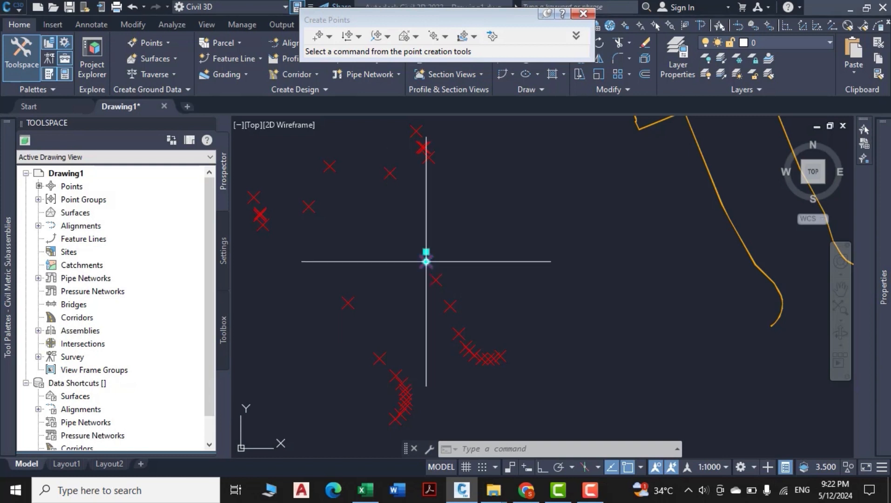
key(ctrl+1)
scroll(764, 366, down, 3)
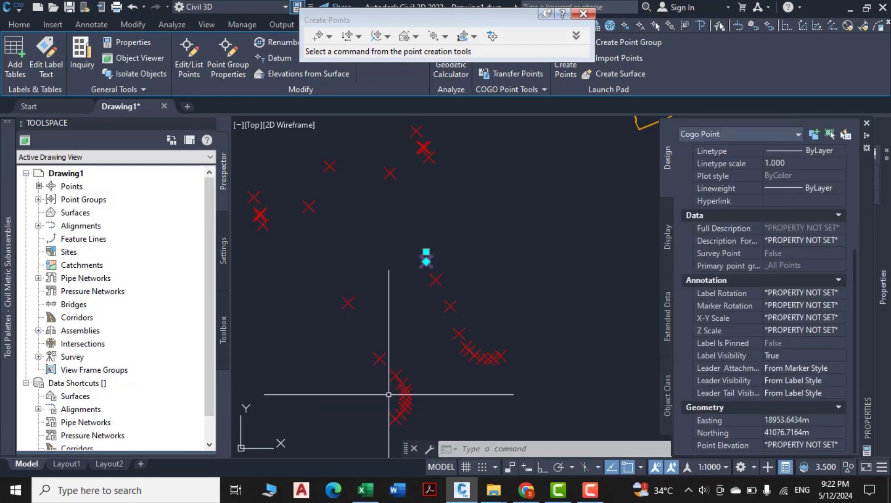
key(Escape)
key(Escape)
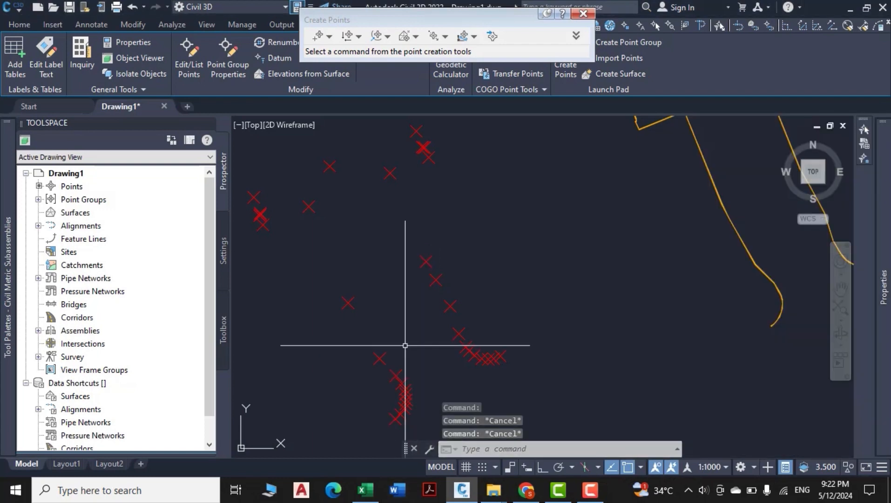
Step: Switch back to the CSV sheet in Excel and insert a blank row above the first point
click(372, 493)
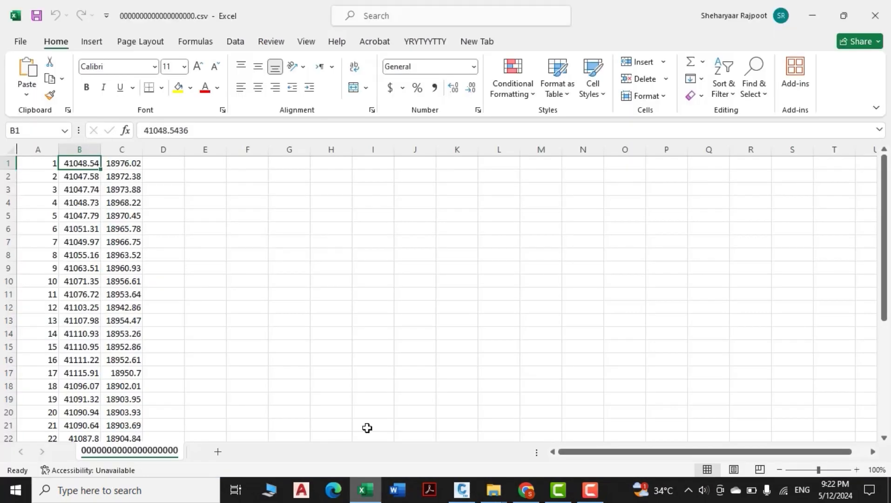
click(115, 166)
click(90, 163)
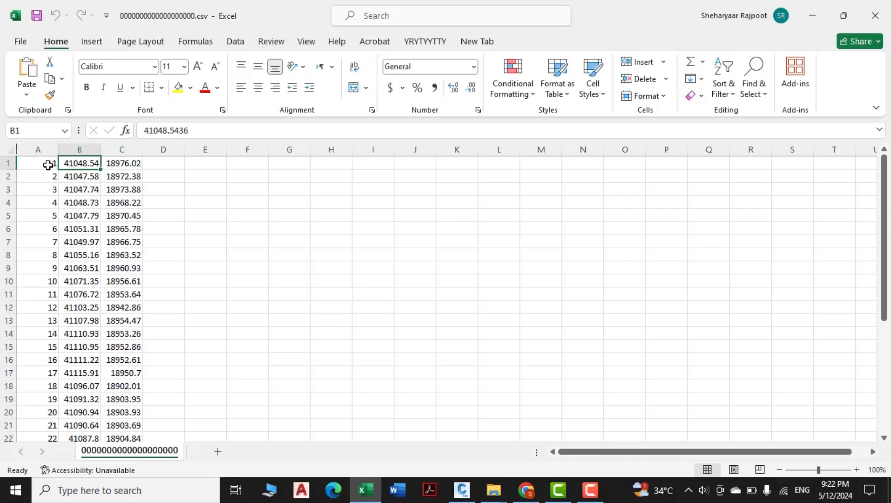
click(6, 164)
right_click(6, 164)
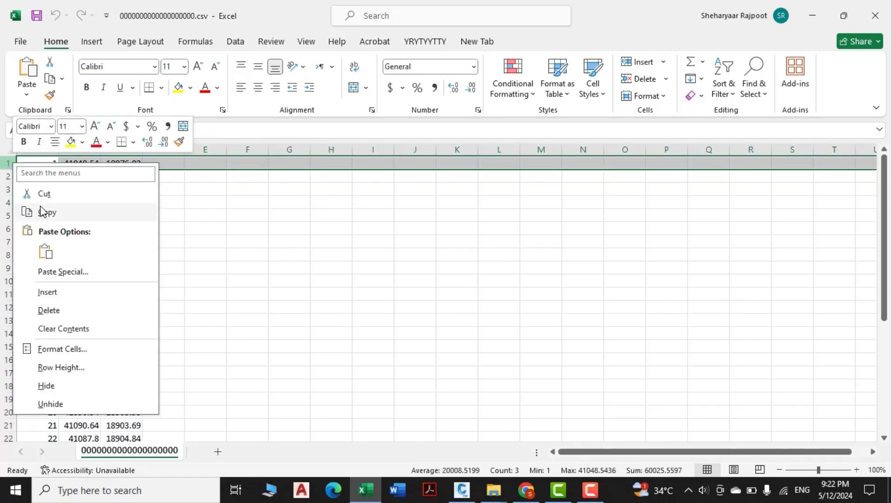
click(56, 292)
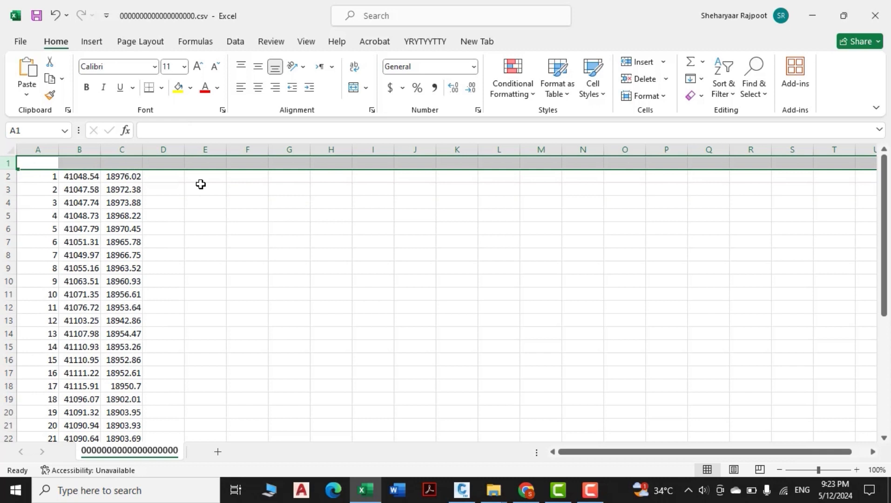
Step: Enter the polyline command "pl" in cell D1, above the rows of point coordinates
click(170, 166)
text(pl)
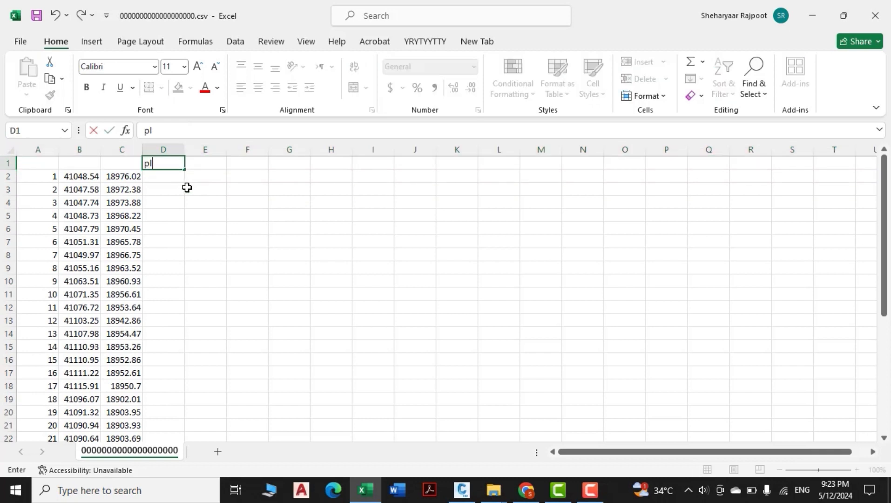
click(182, 175)
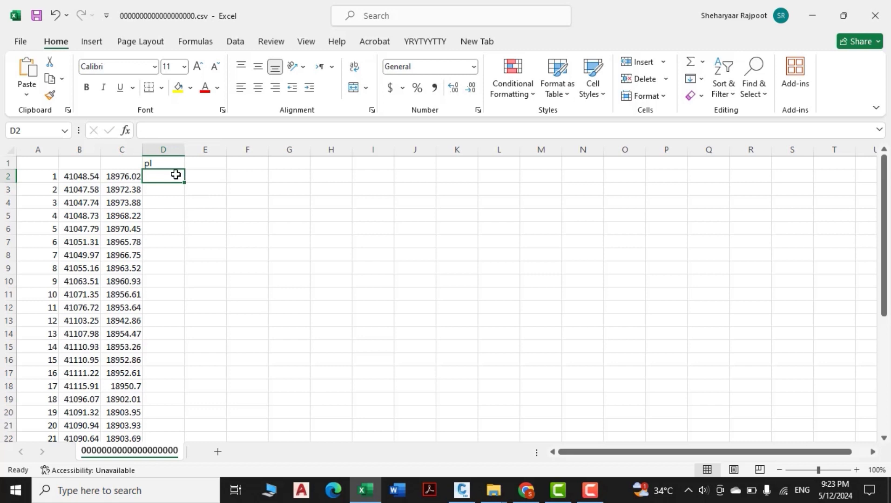
Step: Build a CONCATENATE formula in cell D2 that joins C2, a comma and B2
text(=)
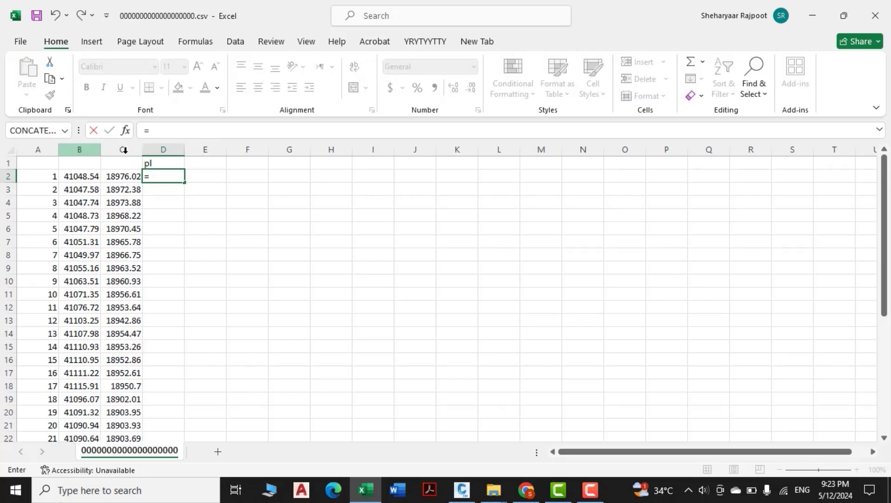
text(co)
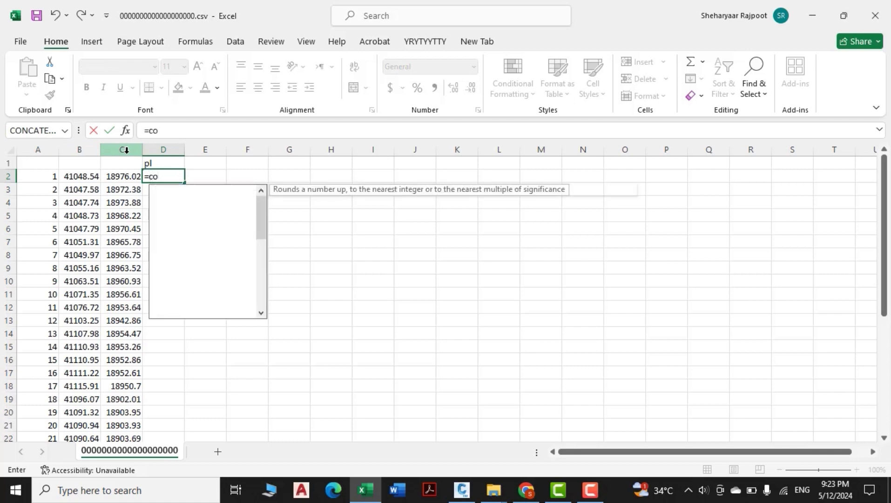
text(n)
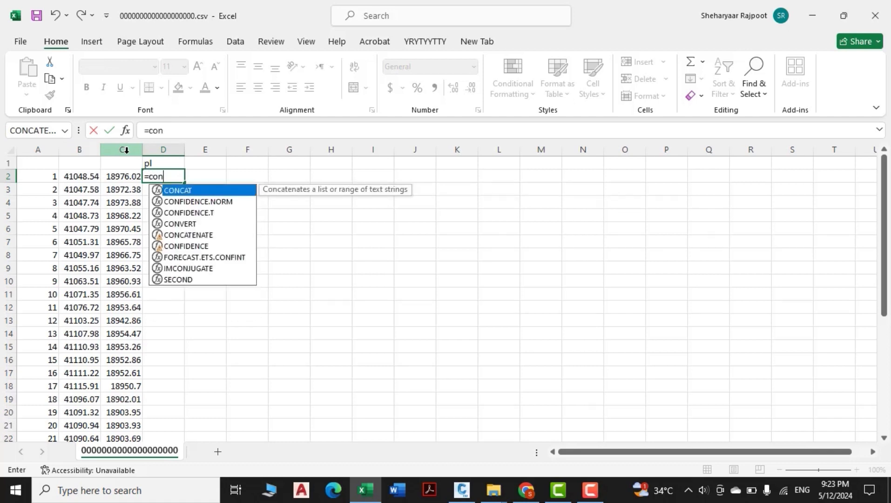
click(190, 234)
double_click(189, 235)
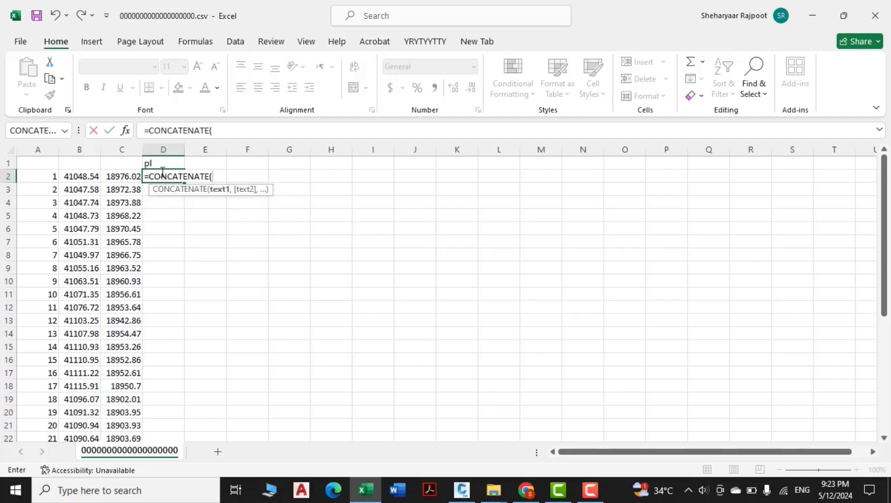
click(126, 134)
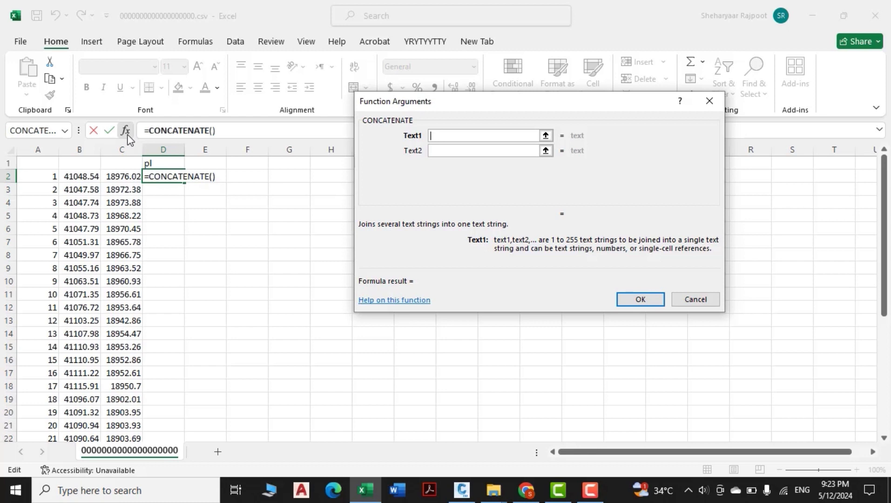
click(129, 180)
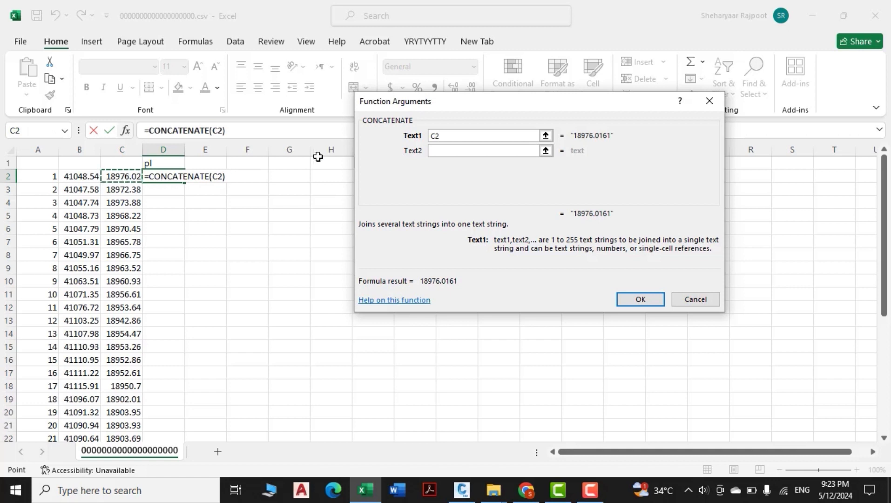
click(444, 151)
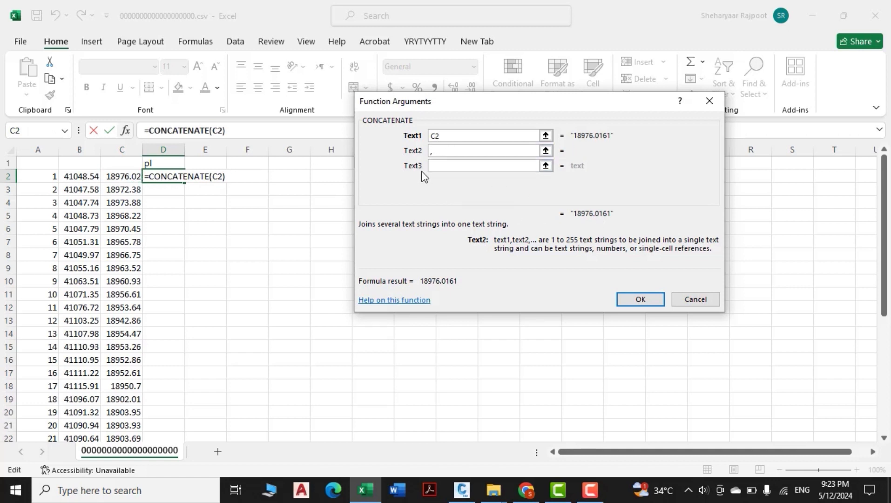
click(454, 164)
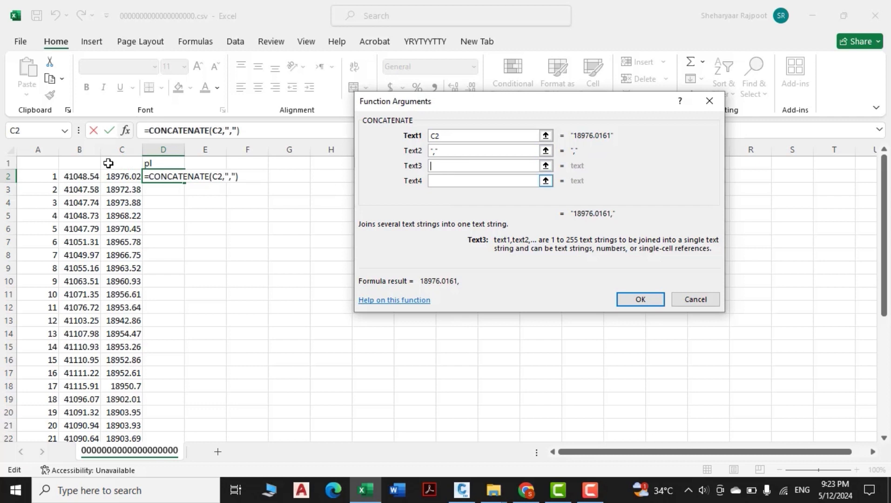
click(86, 176)
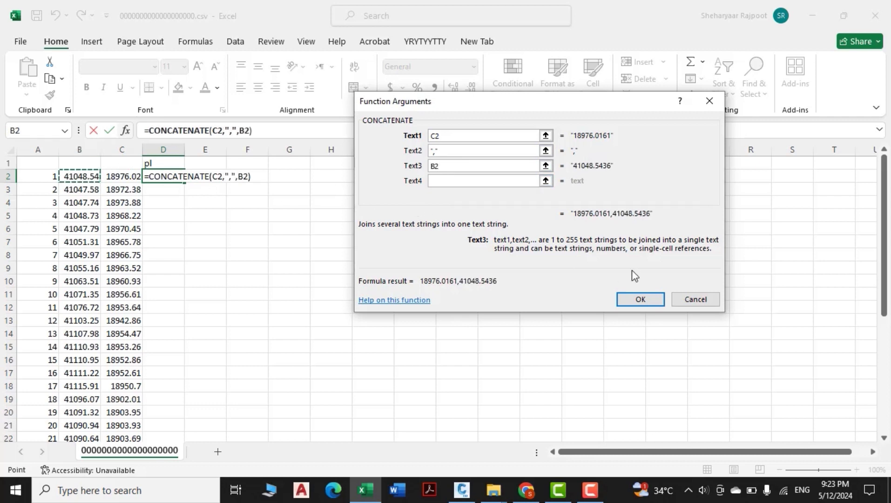
click(645, 303)
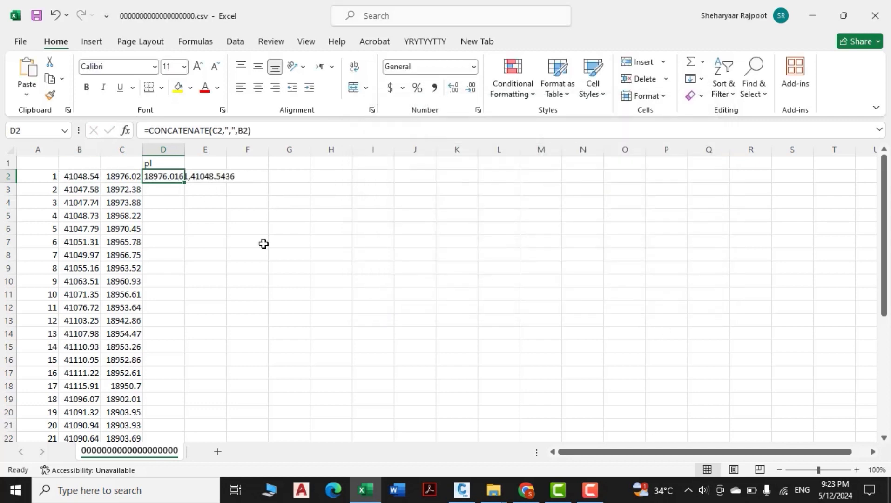
Step: Widen column D to fit the joined coordinates and fill the formula down to row 36
drag(183, 150, 237, 152)
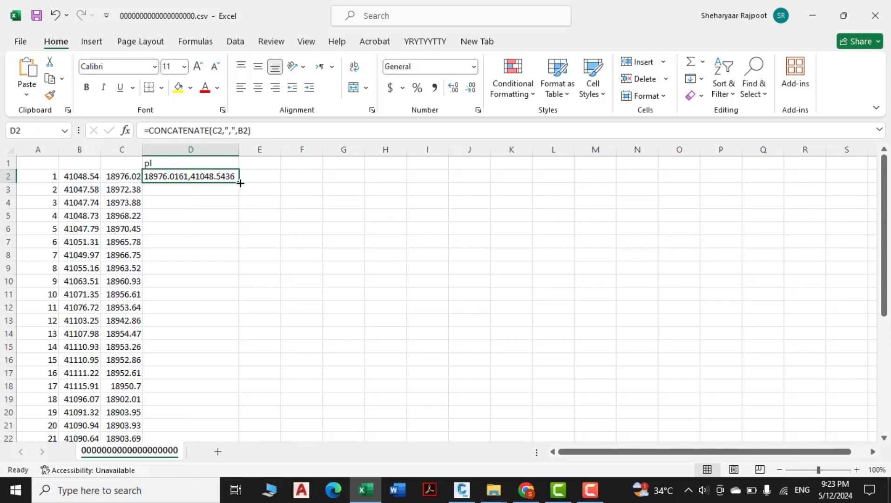
drag(240, 183, 228, 403)
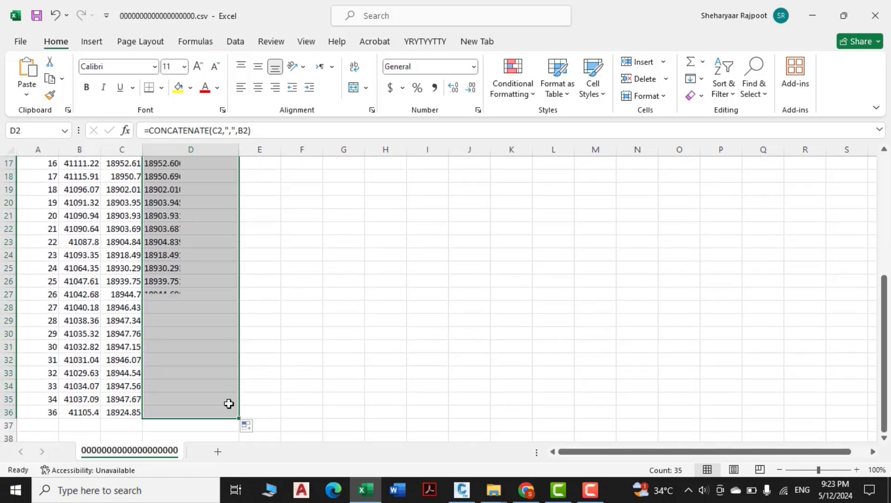
Step: Copy D1:D36, switch to Civil 3D and paste it at the command line to draw the polyline through the points
scroll(177, 242, up, 5)
drag(184, 163, 225, 399)
key(ctrl+c)
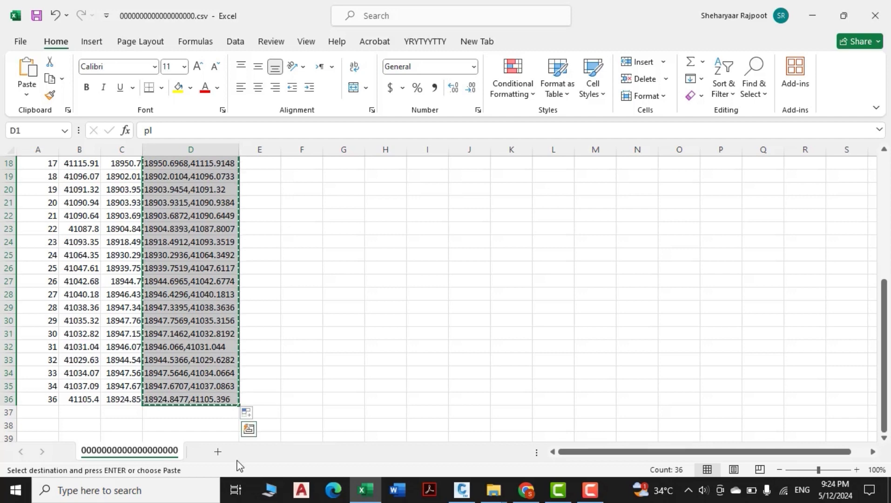
click(462, 490)
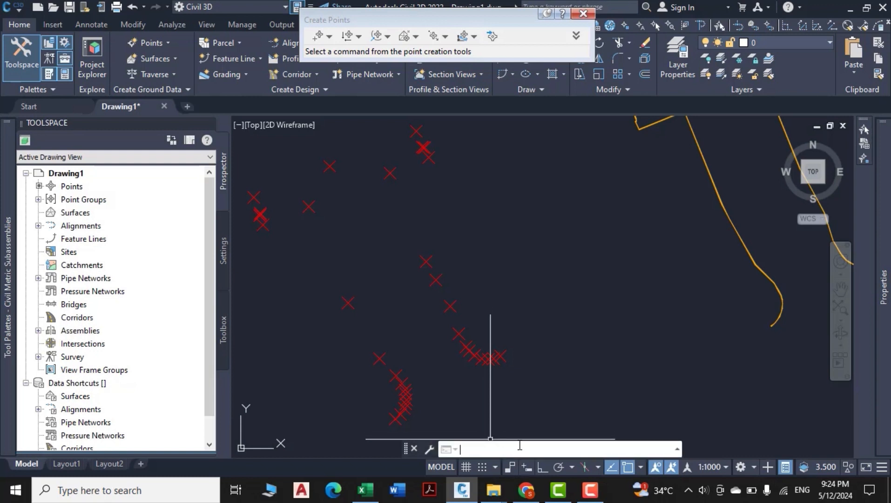
key(ctrl+v)
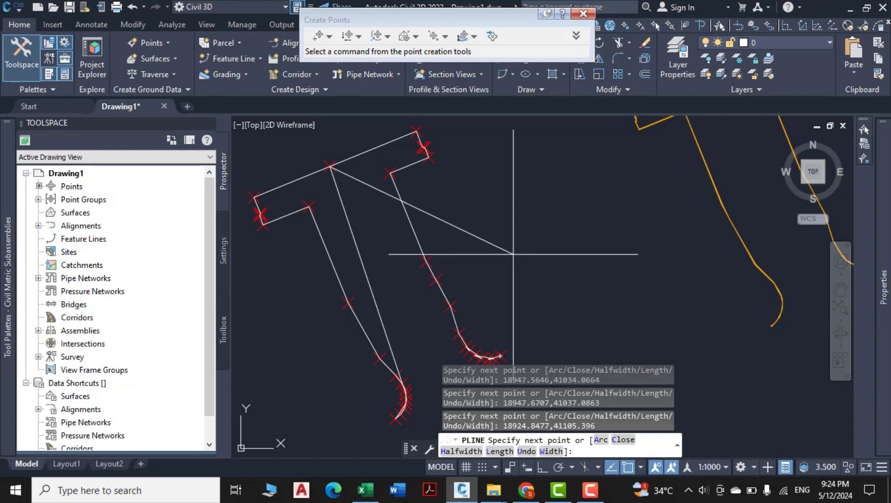
key(Escape)
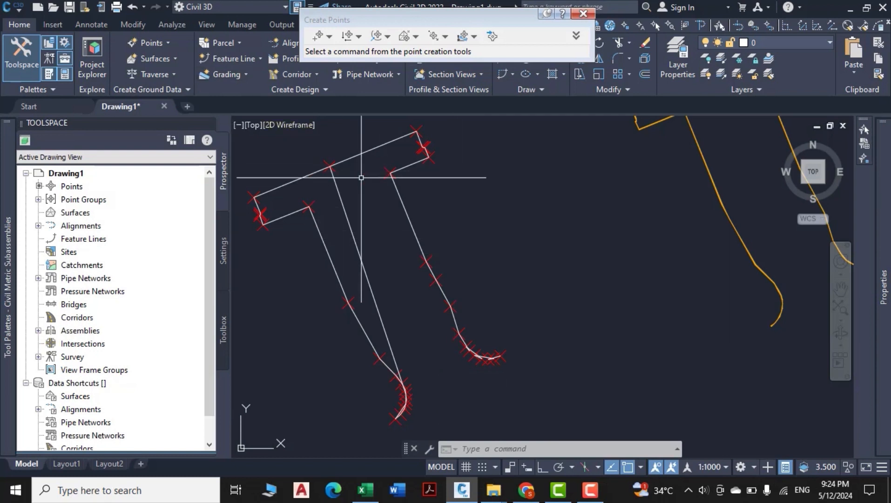
Step: Trim away the long diagonal segment running from the upper edge of the outline to the left leg's curve
key(Return)
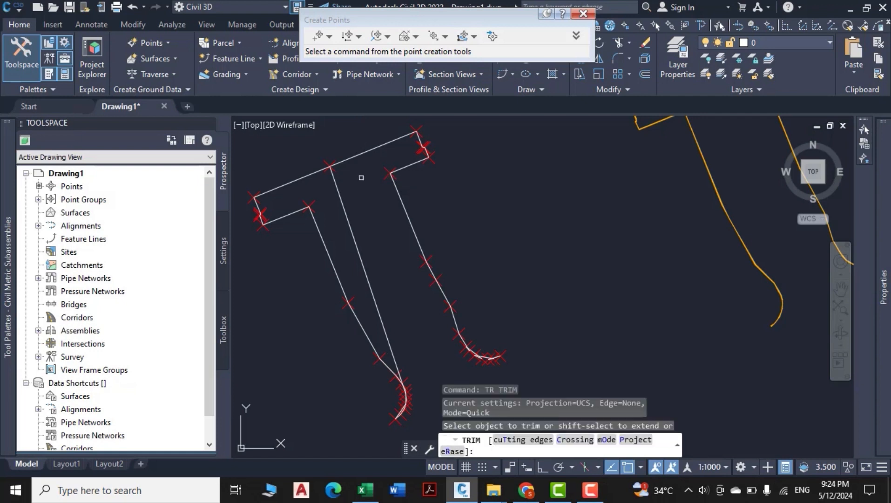
click(346, 208)
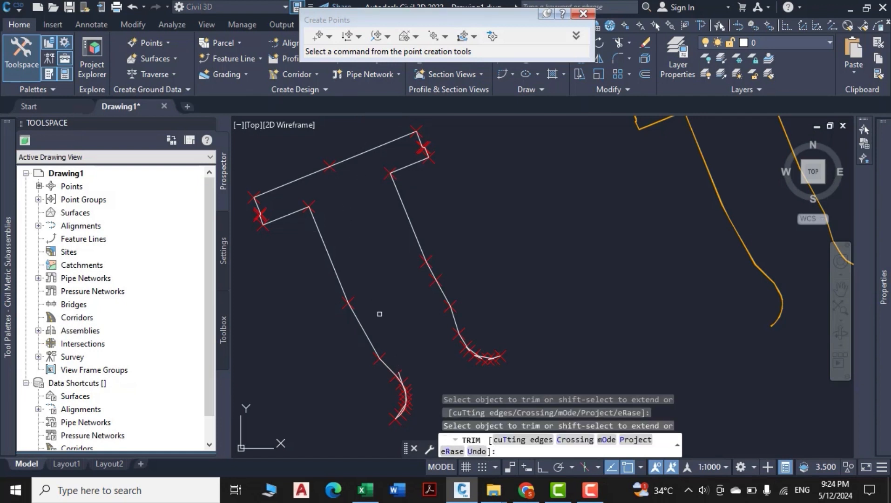
key(Escape)
Step: Trim the overlapping polyline segments at the lower end of the left leg's curve
scroll(395, 401, up, 5)
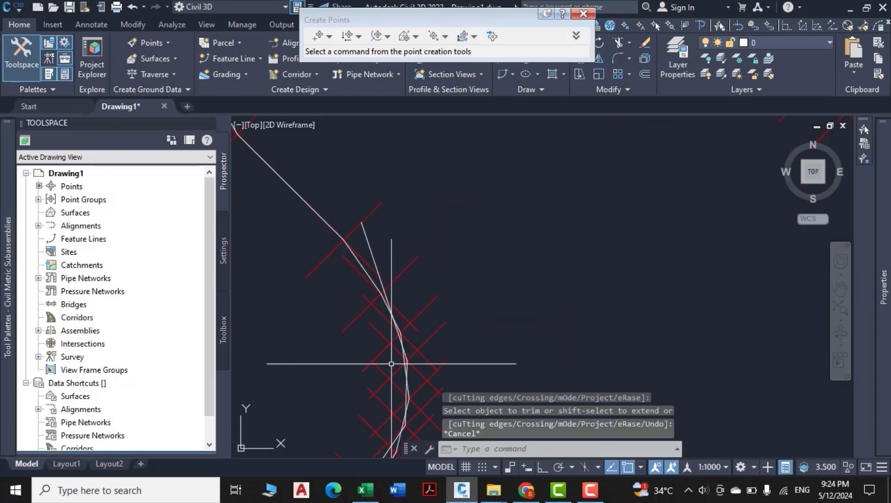
key(Return)
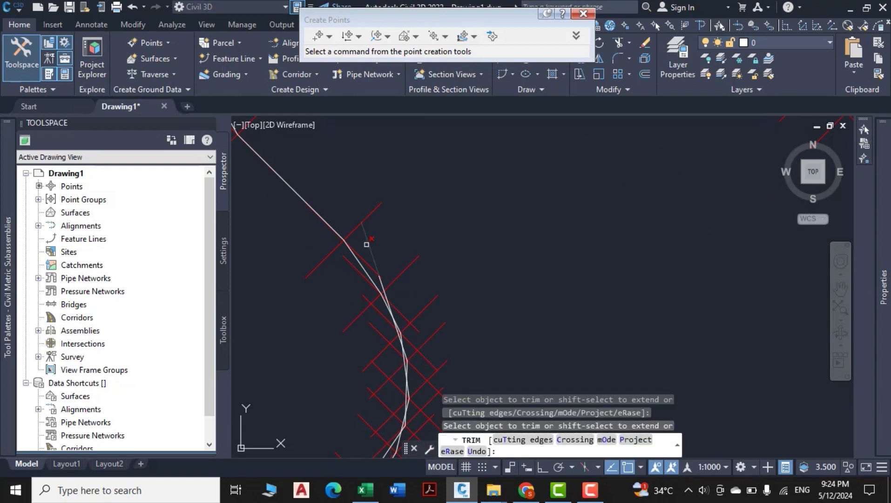
scroll(406, 293, down, 2)
middle_drag(408, 297, 386, 239)
click(378, 288)
scroll(375, 298, up, 2)
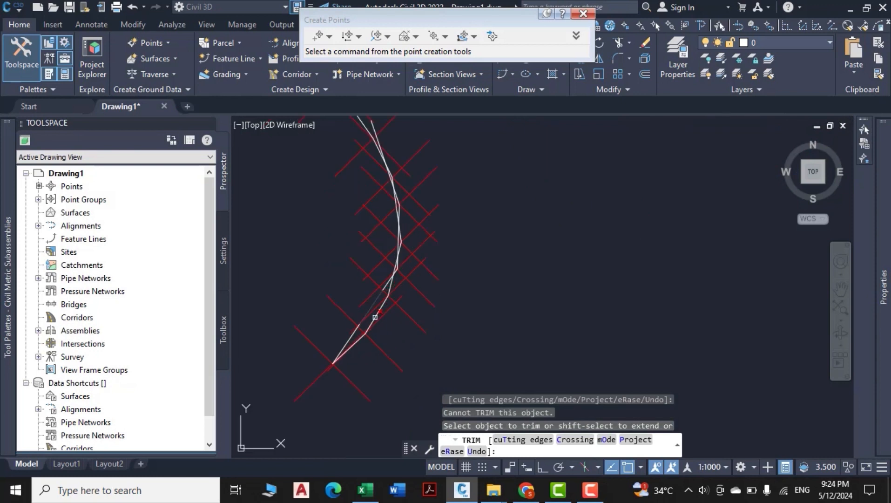
click(348, 337)
scroll(349, 337, up, 4)
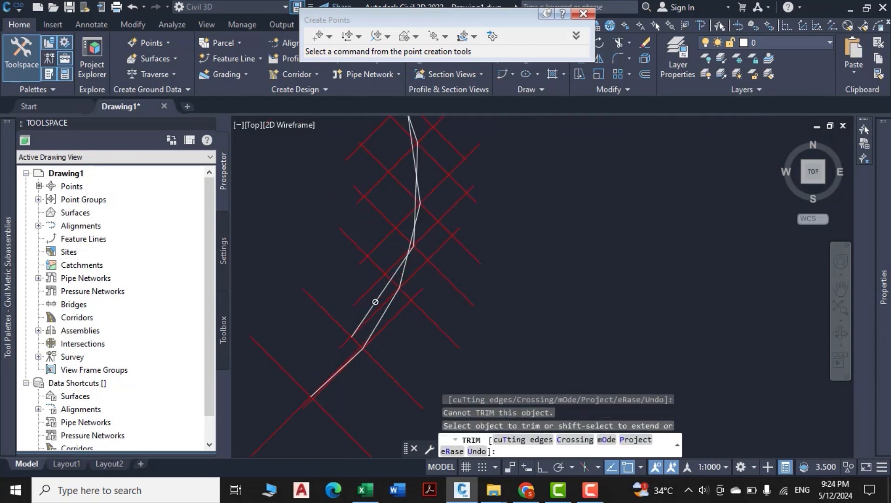
click(377, 300)
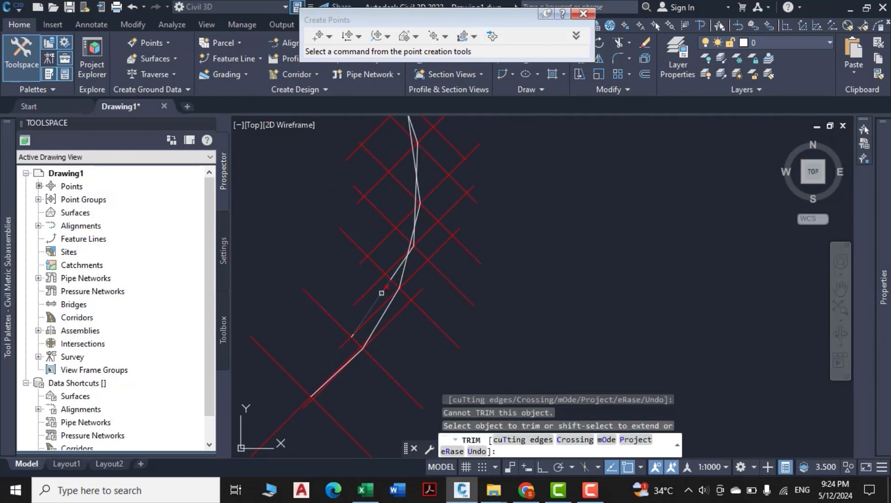
click(381, 293)
Step: Trim the doubled segments crossing the middle of the left leg's curve, working upward
scroll(425, 223, up, 1)
click(414, 204)
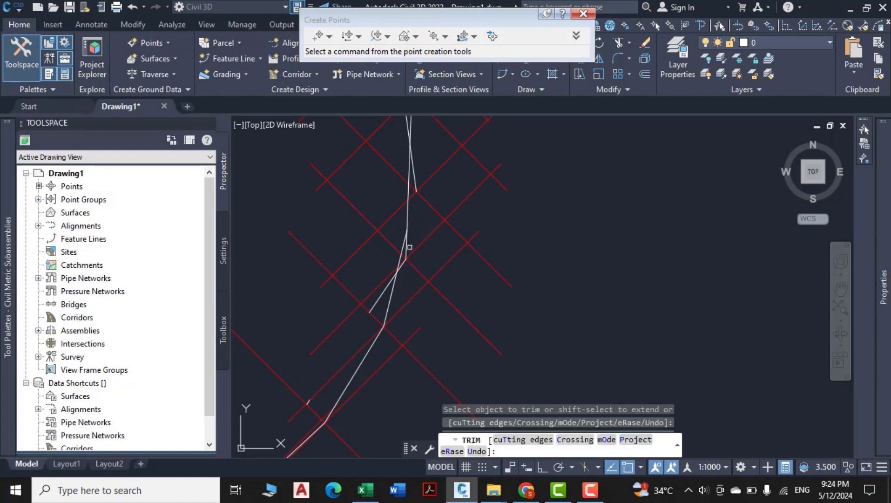
click(384, 289)
click(407, 255)
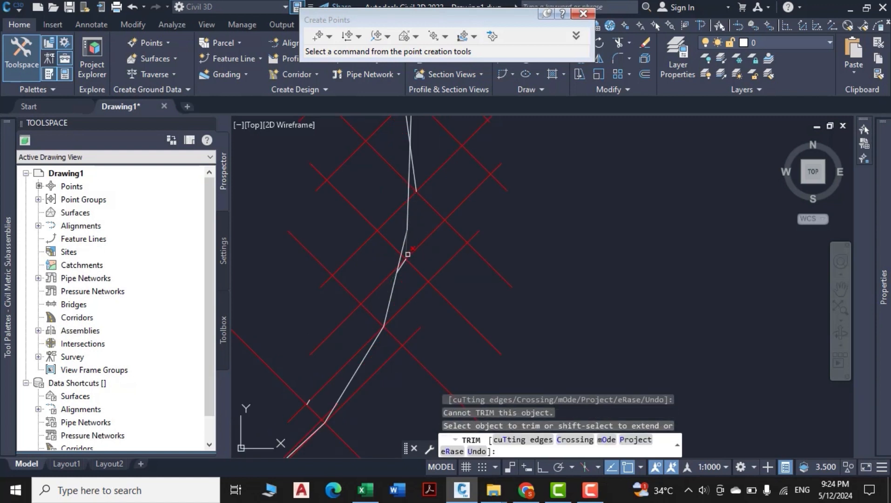
click(400, 266)
middle_drag(419, 229, 423, 321)
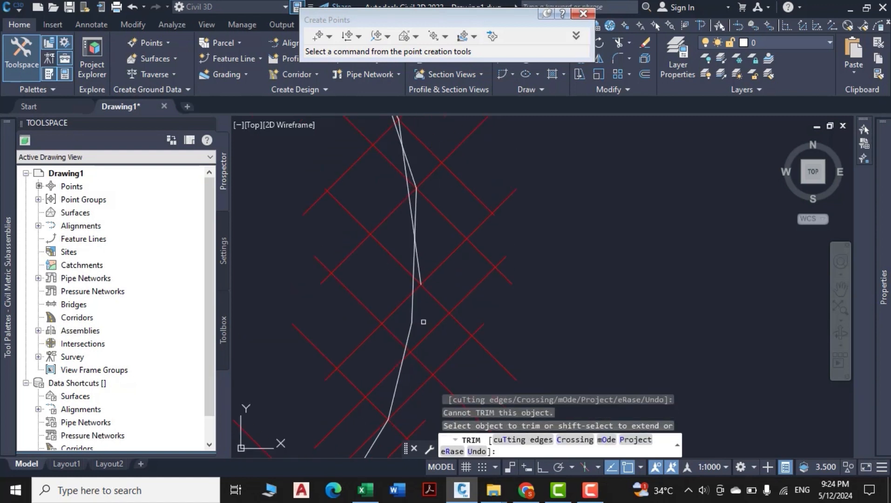
click(421, 270)
middle_drag(417, 214, 418, 288)
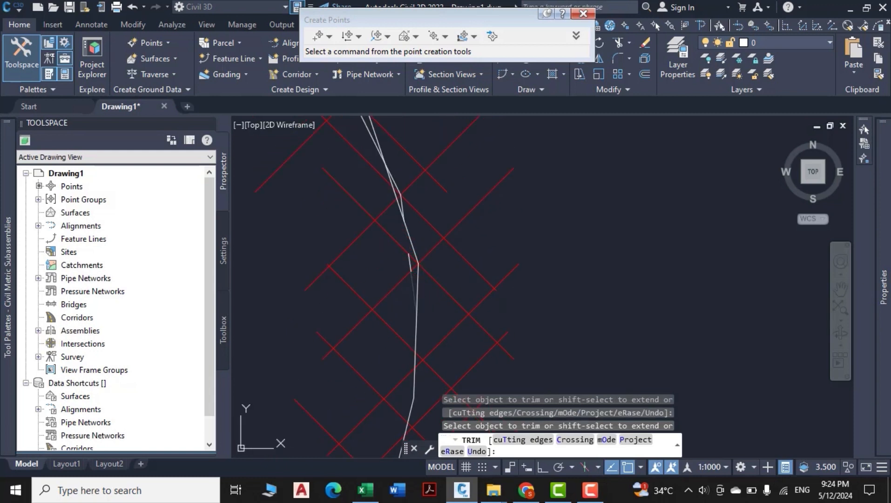
Step: Trim the remaining doubled segments at the upper end of the left leg's curve
middle_drag(408, 219, 409, 278)
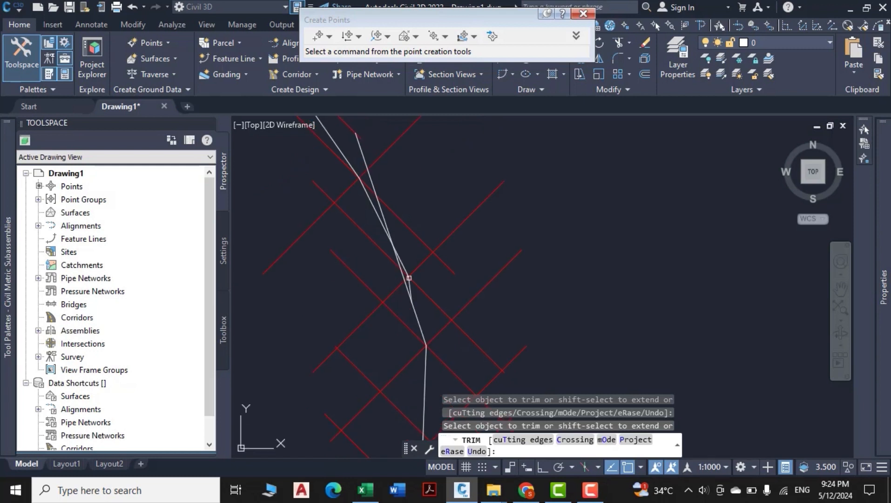
drag(405, 265, 402, 262)
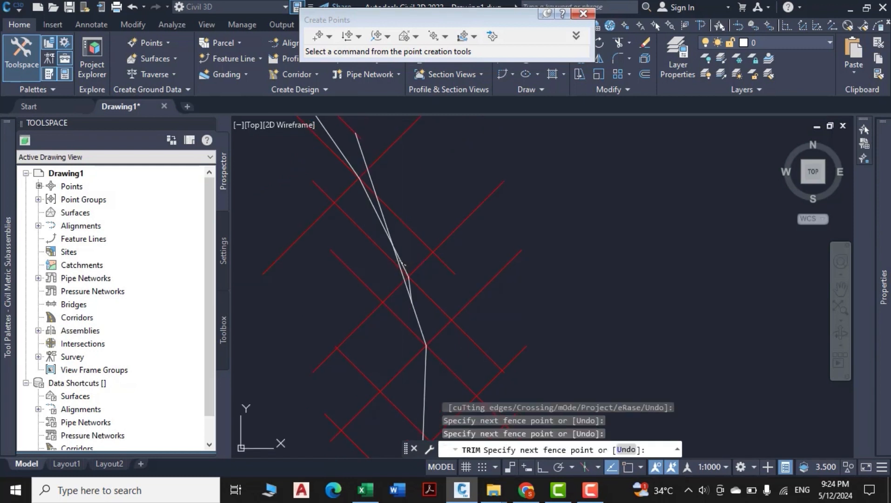
scroll(401, 264, up, 2)
click(415, 299)
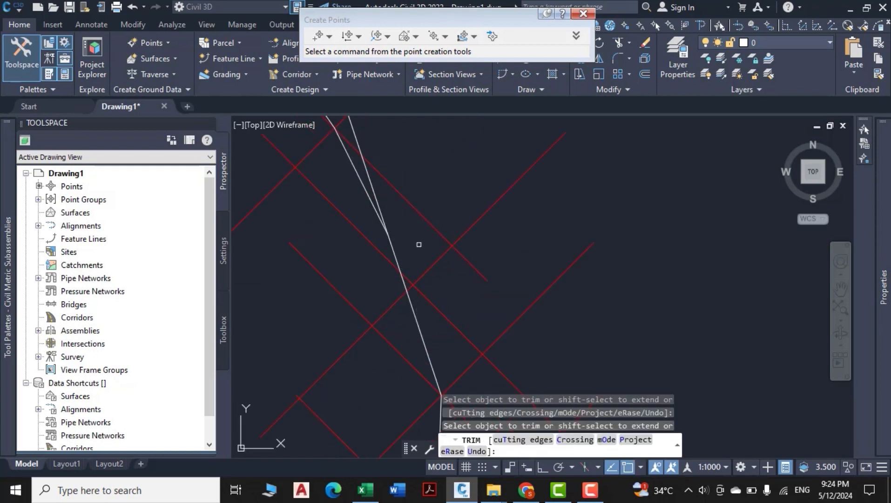
middle_drag(400, 226, 423, 376)
mouse_move(397, 336)
mouse_down()
mouse_move(338, 358)
mouse_move(382, 302)
mouse_move(383, 252)
mouse_up()
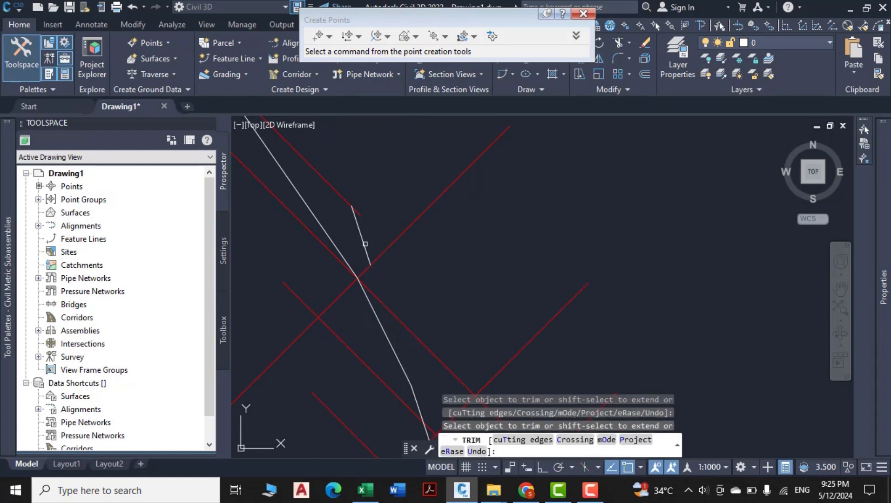
key(Escape)
key(Escape)
key(Escape)
Step: Erase all the imported COGO points by selecting one on the left leg's curve and extending the selection to similar objects
scroll(386, 248, down, 3)
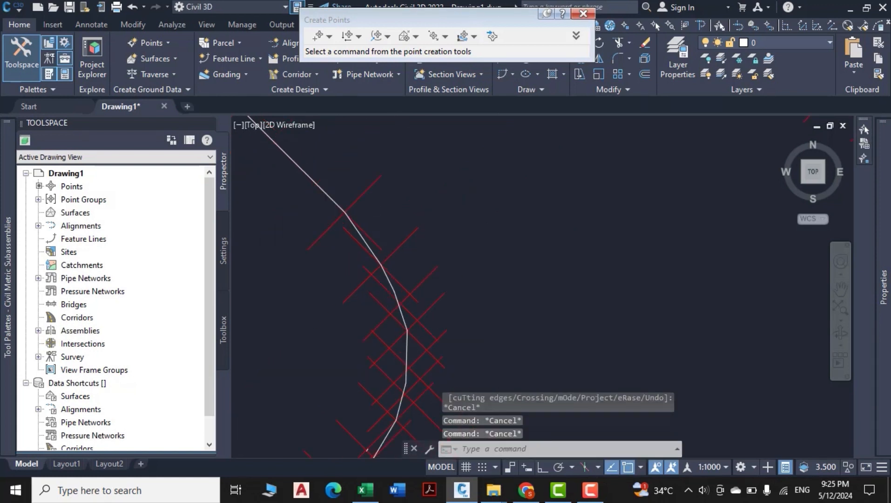
scroll(386, 248, up, 2)
click(381, 251)
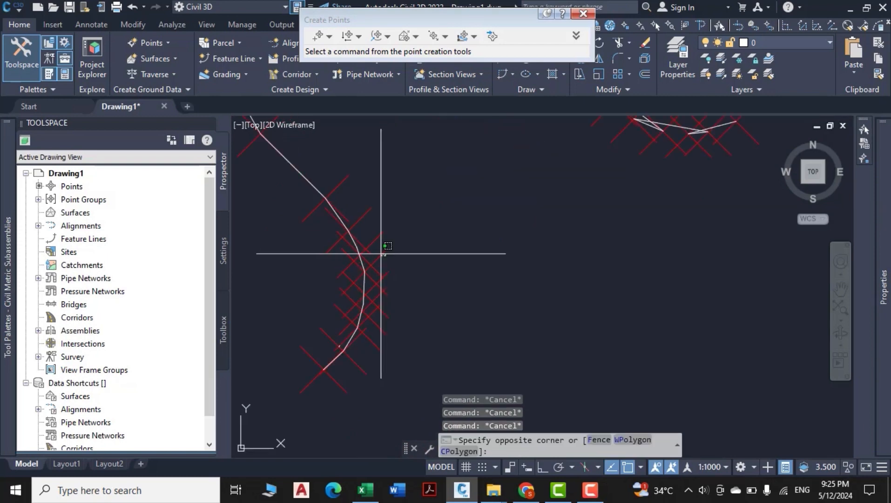
click(381, 253)
right_click(479, 320)
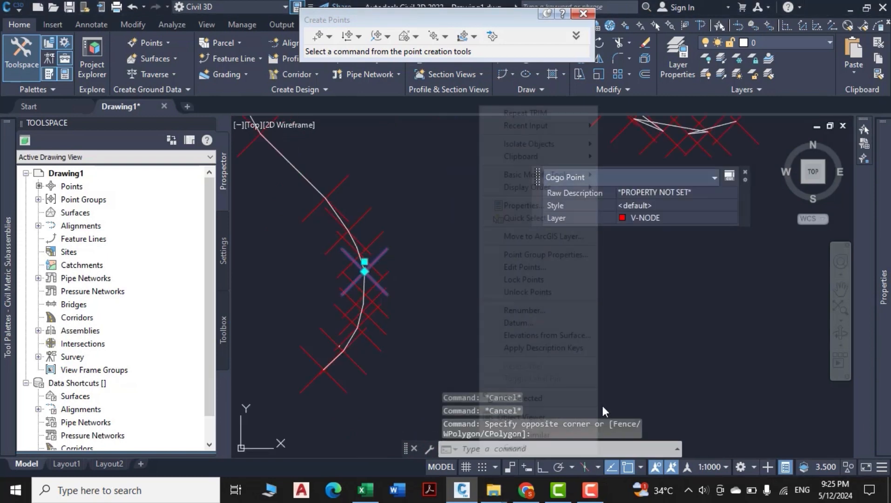
click(538, 438)
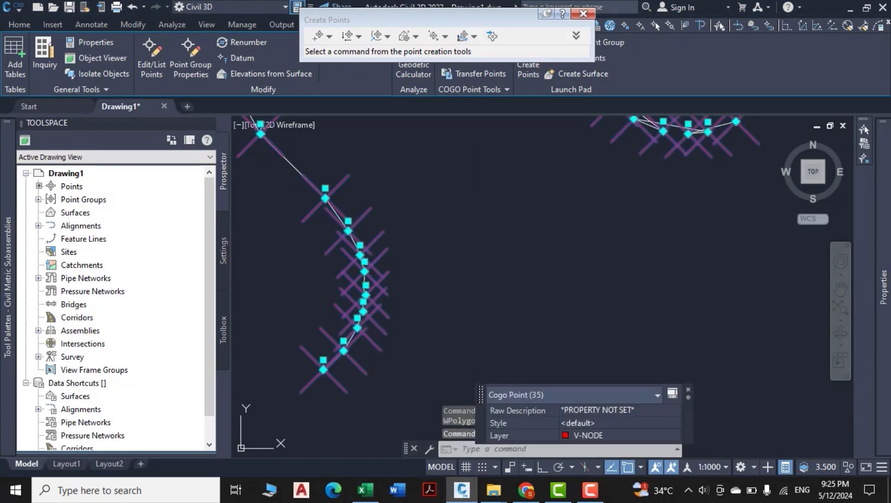
key(Delete)
key(Escape)
Step: Erase the tiny leftover polyline fragment beside the lower end of the left leg's curve
scroll(358, 344, up, 4)
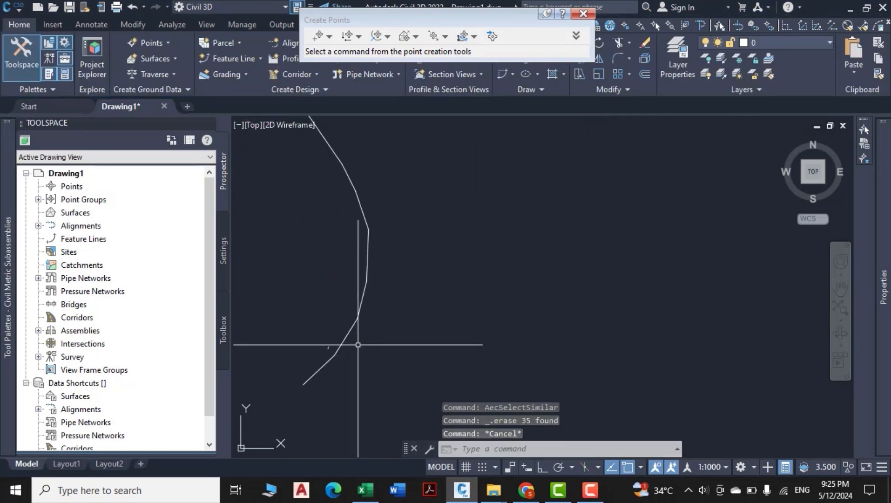
click(320, 337)
click(314, 354)
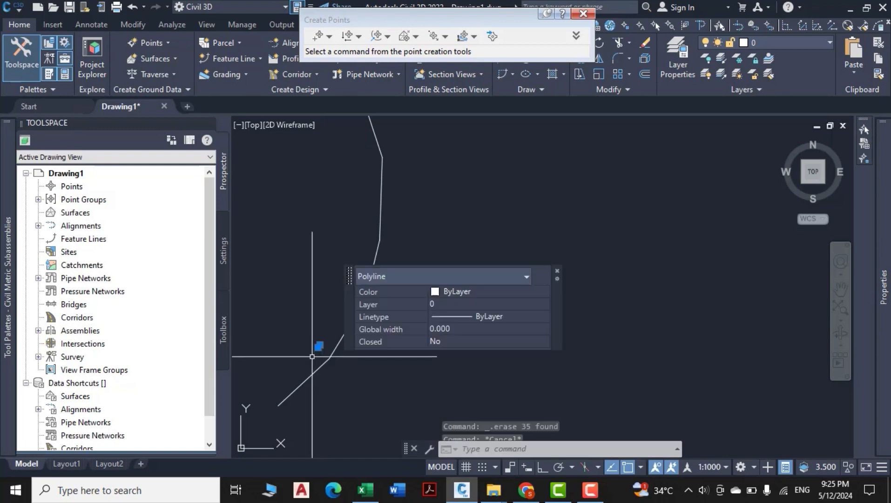
key(Delete)
Step: Trim the overlapping spike and short overhang at the upper end of the right leg's curve, undoing any accidental cut
scroll(373, 294, down, 6)
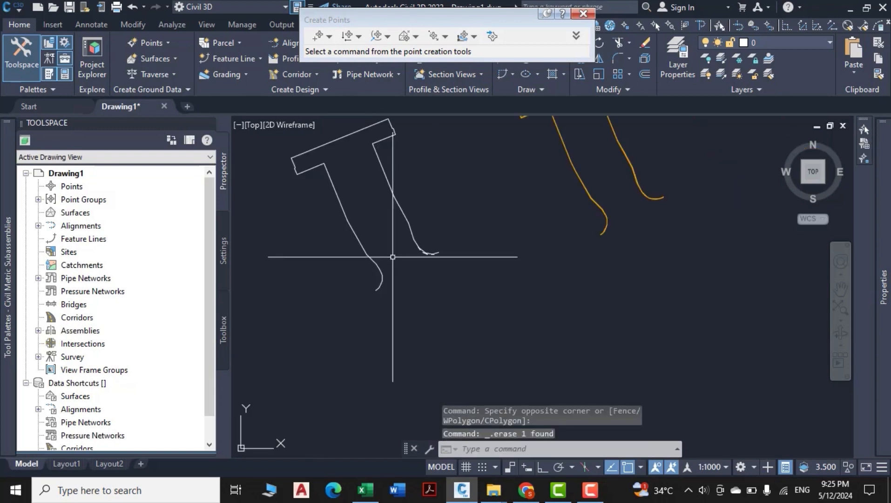
scroll(403, 249, up, 5)
scroll(408, 250, up, 2)
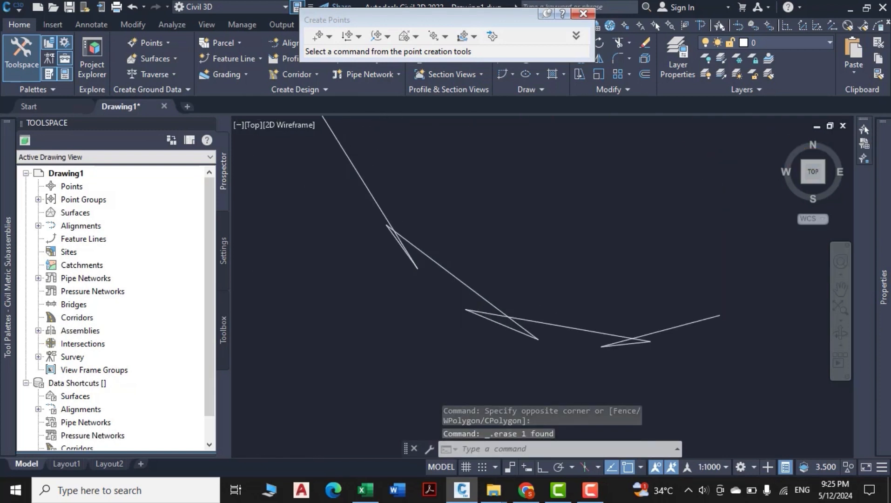
text(tr)
key(Return)
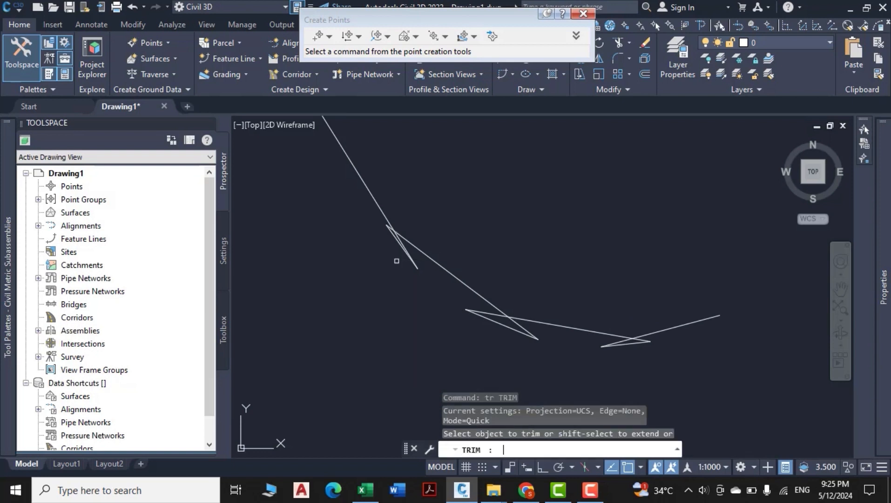
scroll(405, 241, up, 4)
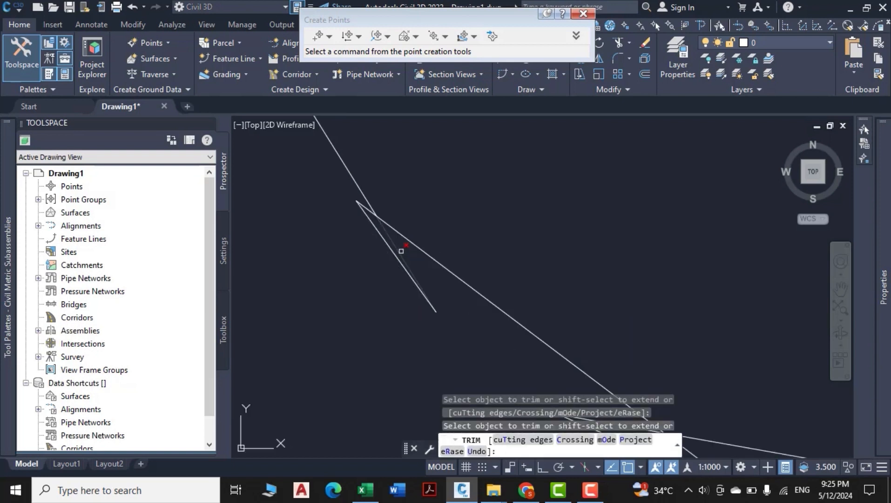
click(401, 251)
click(381, 301)
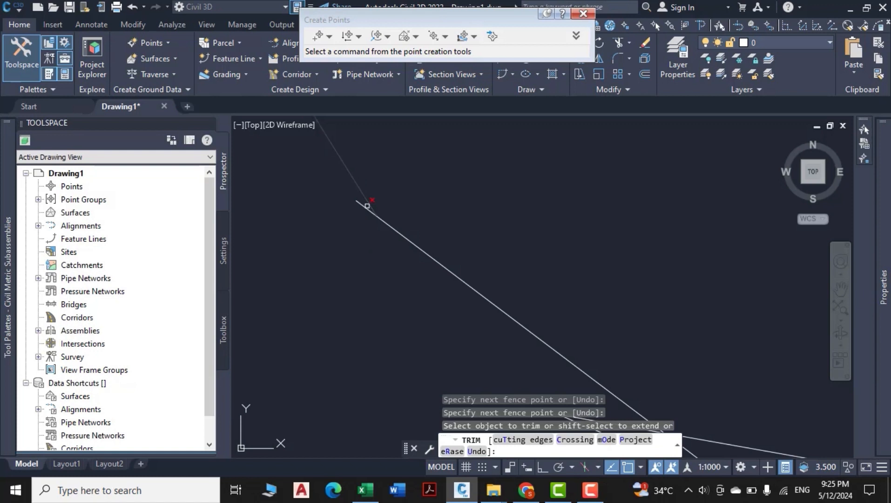
key(Return)
key(ctrl+z)
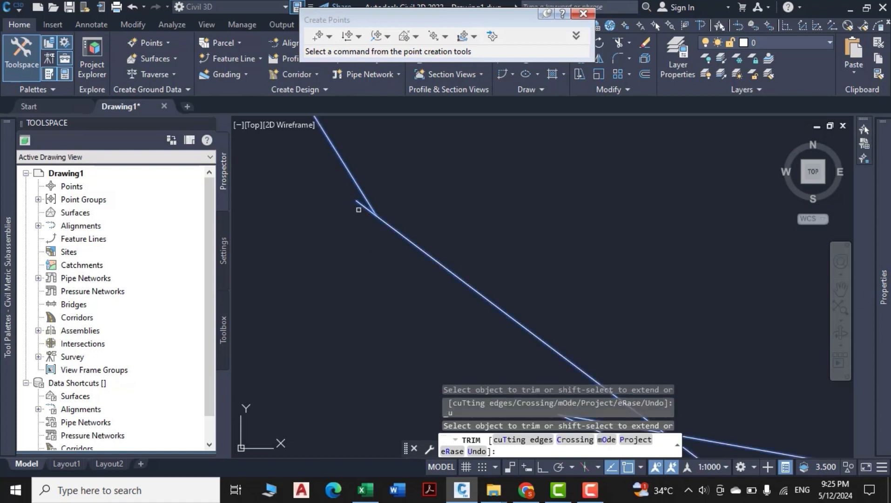
click(360, 206)
scroll(355, 270, down, 2)
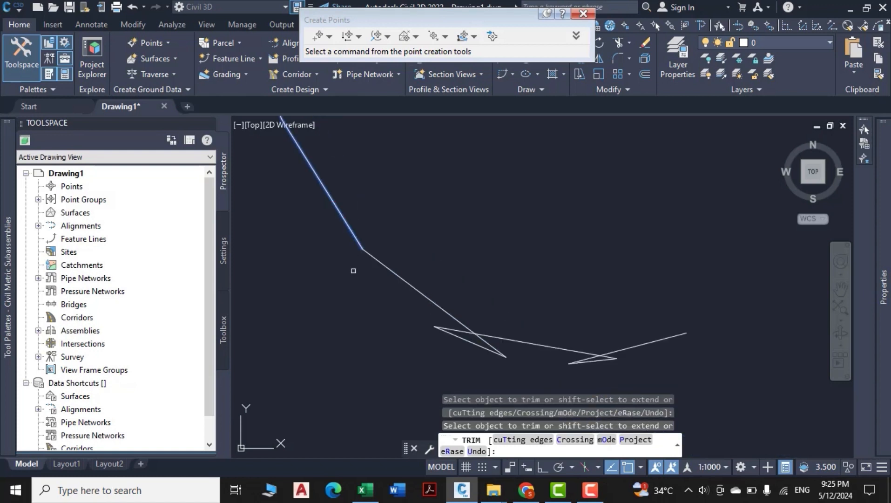
Step: Trim the doubled-back segments at the middle and outer end of the right leg's curve
middle_drag(435, 332, 396, 246)
click(413, 236)
click(398, 253)
key(Return)
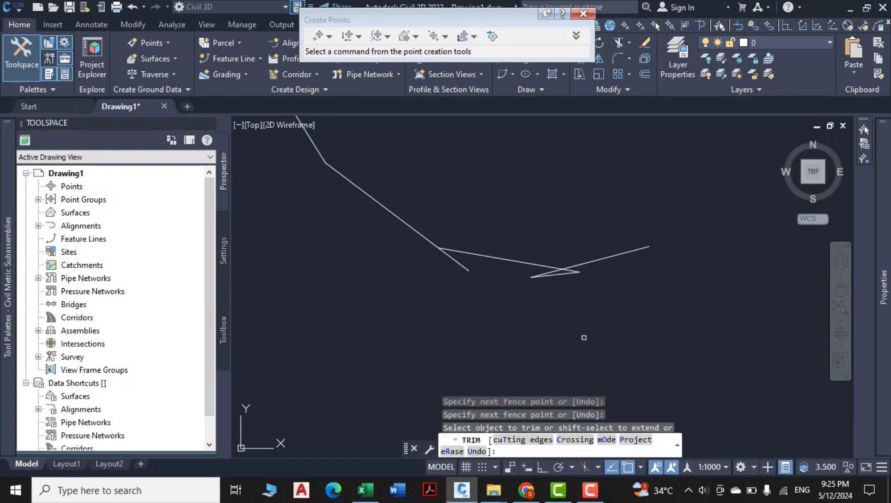
scroll(531, 298, up, 4)
click(573, 262)
click(539, 224)
key(Return)
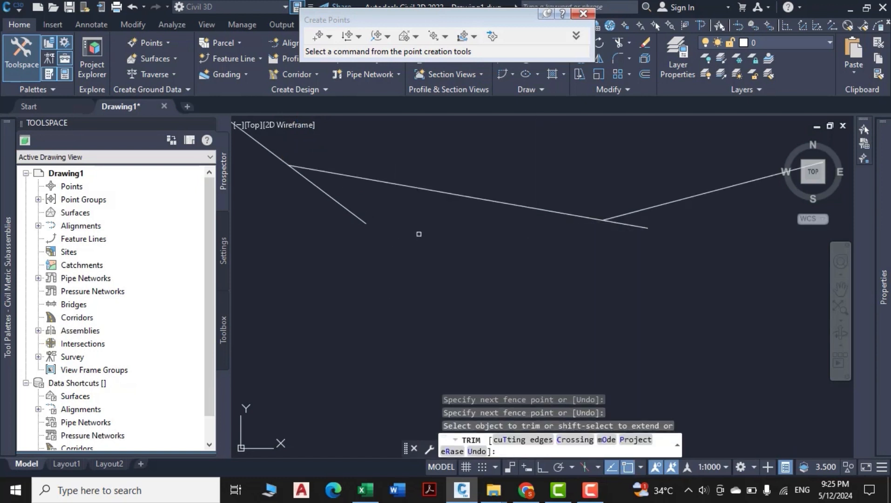
Step: Trim the remaining overhanging segment ends below the right leg's curve
click(408, 216)
click(280, 205)
key(Return)
scroll(558, 298, down, 8)
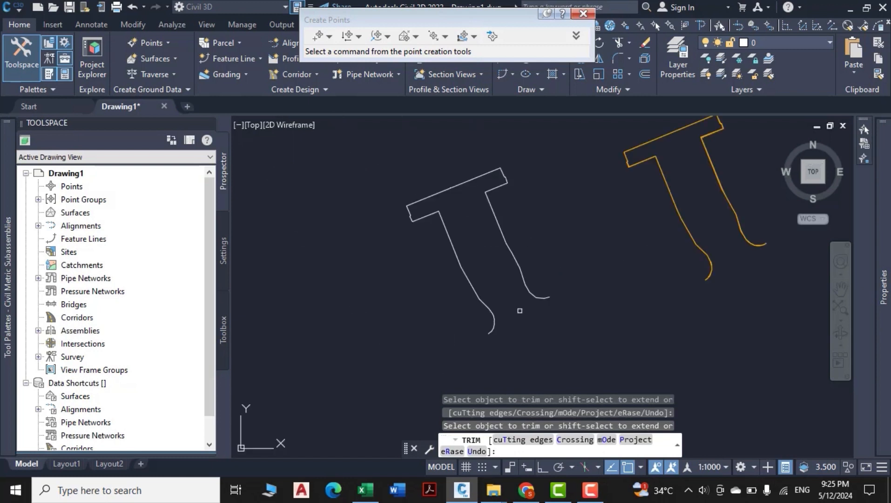
key(Escape)
key(Escape)
key(Escape)
Step: Compare the notch at the white outline's upper right end with the same notch on the orange reference outline
scroll(508, 270, up, 10)
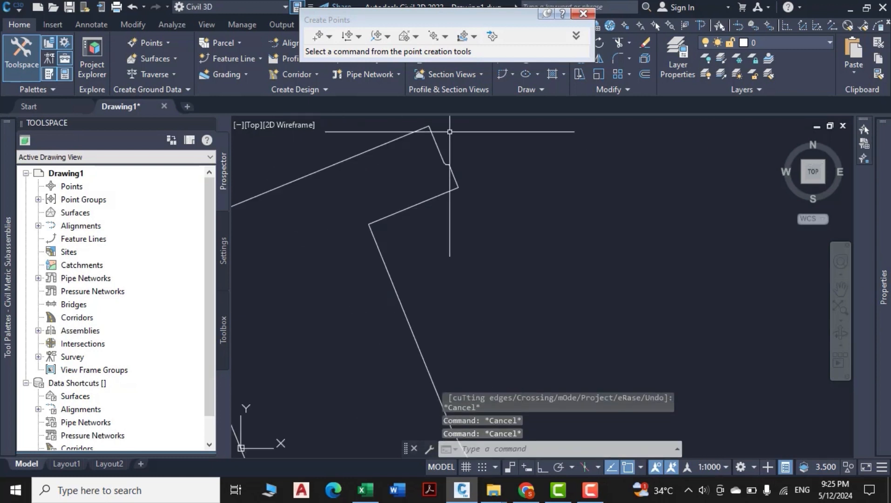
middle_drag(456, 297, 475, 322)
scroll(444, 304, up, 2)
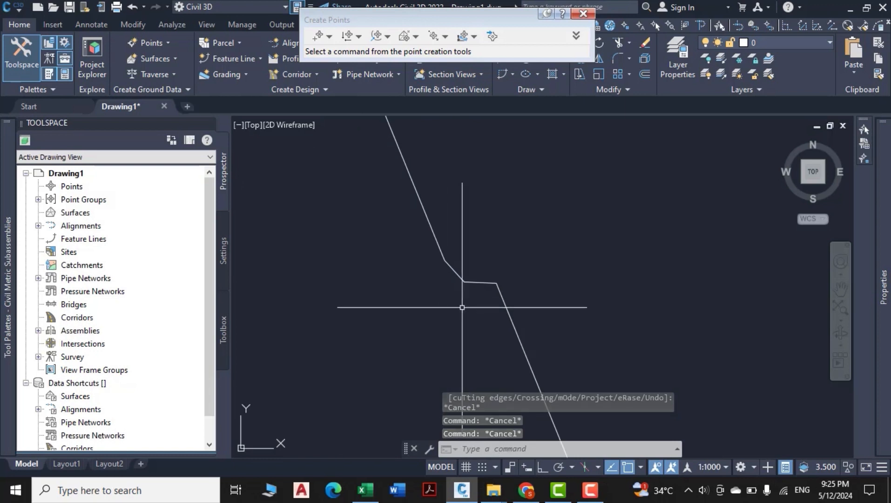
scroll(478, 308, down, 1)
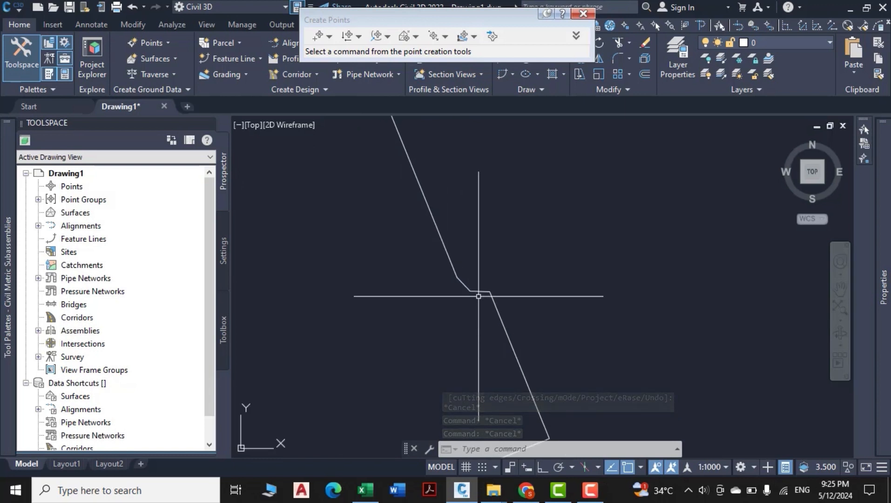
scroll(480, 298, down, 4)
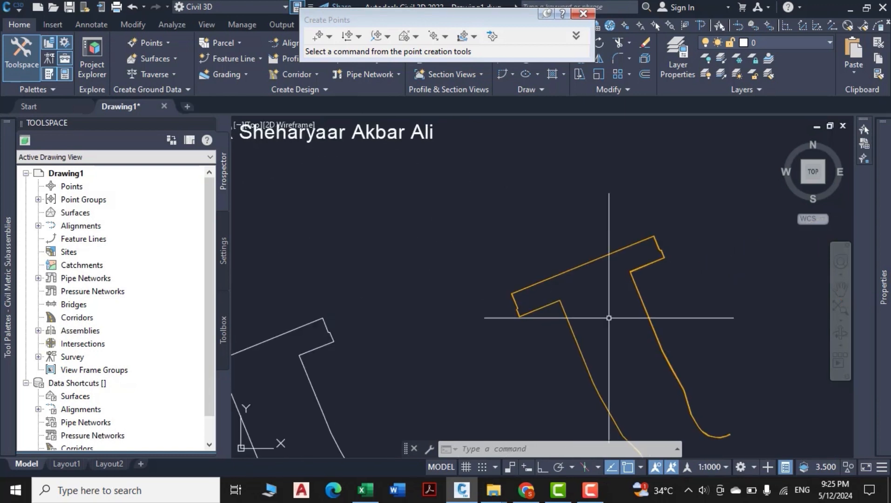
scroll(684, 252, up, 4)
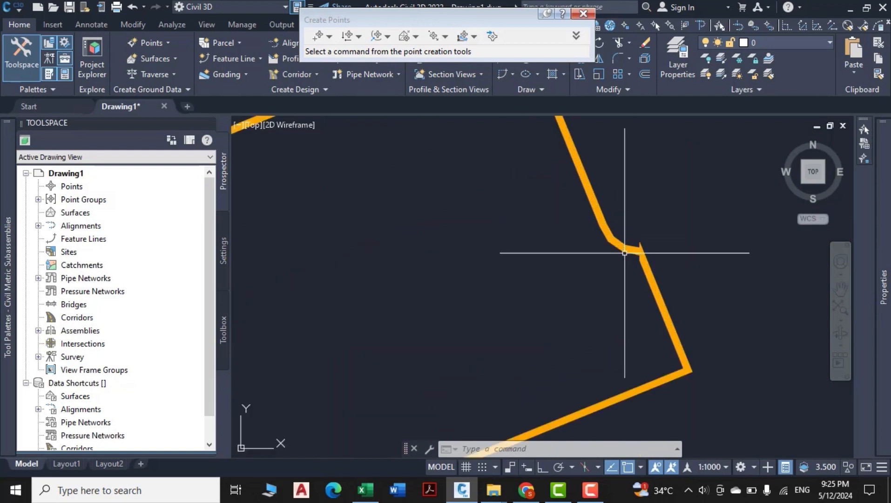
scroll(616, 255, down, 3)
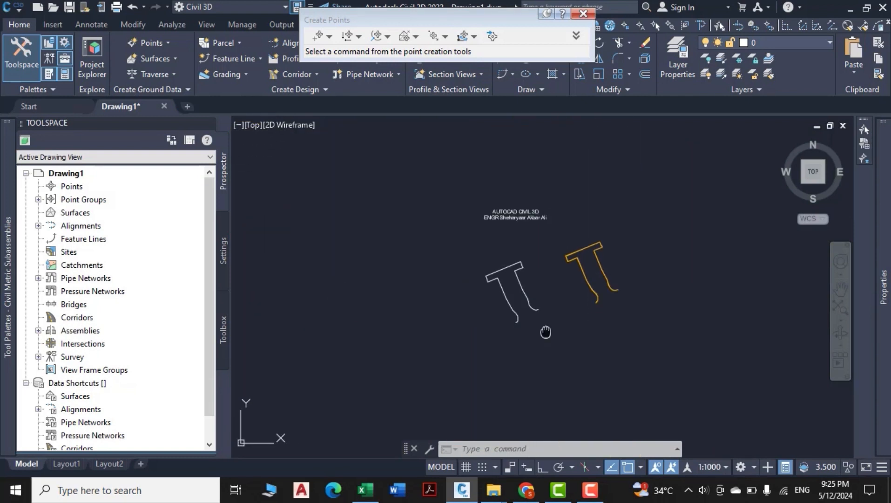
Step: Join the trimmed pieces of the white outline into one polyline and check the joined selection
click(561, 201)
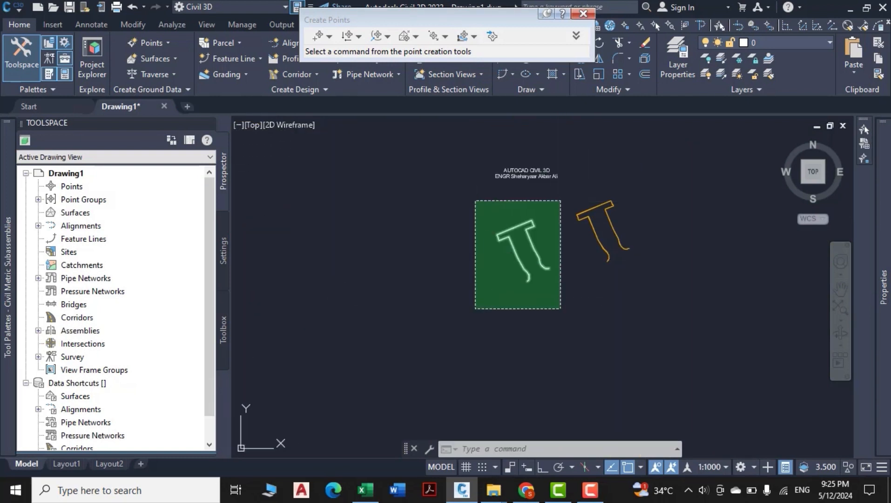
click(475, 309)
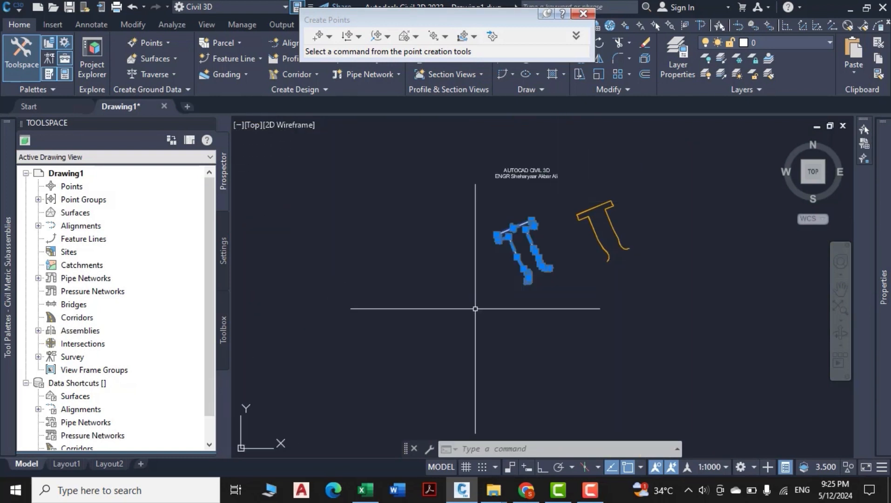
text(j)
key(Return)
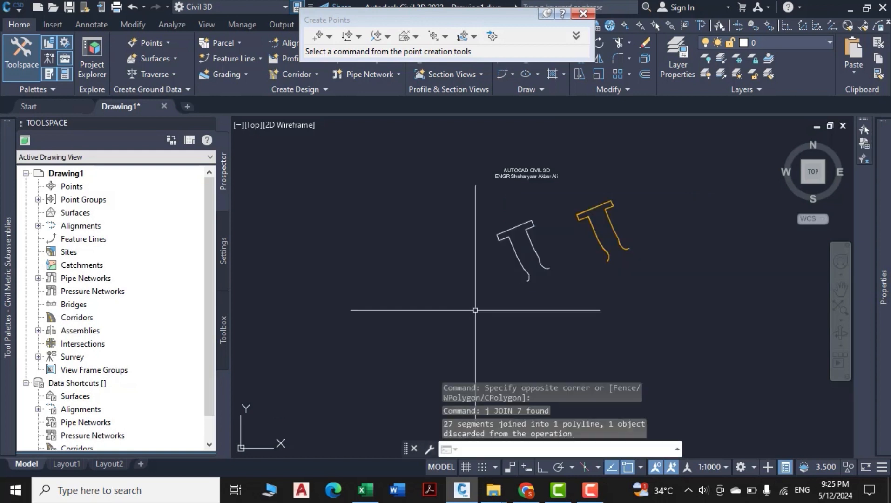
click(514, 229)
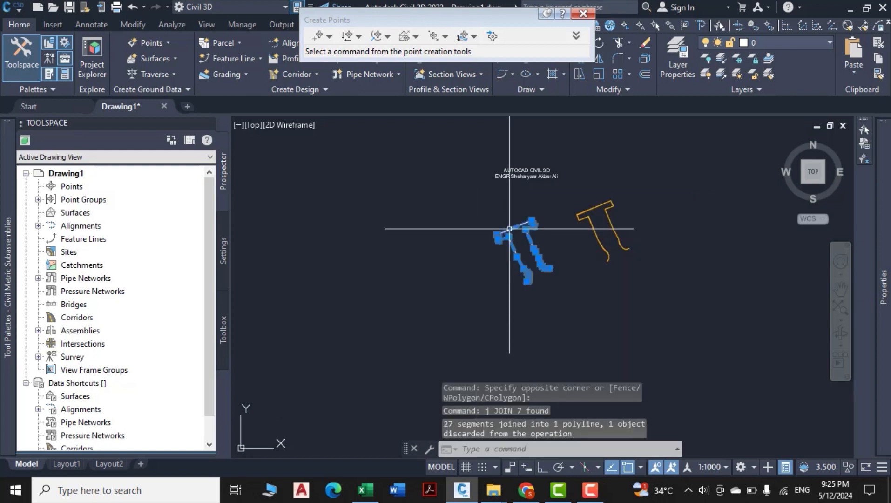
scroll(531, 278, up, 5)
scroll(530, 278, down, 5)
key(Escape)
key(Escape)
key(Escape)
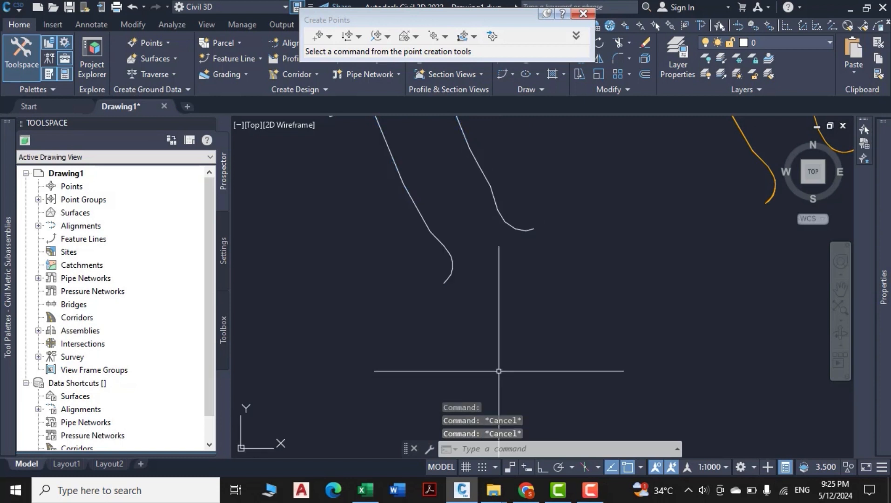
Step: Draw a straight polyline from the right leg's curve endpoint to the left leg's curve endpoint
text(pl)
key(Return)
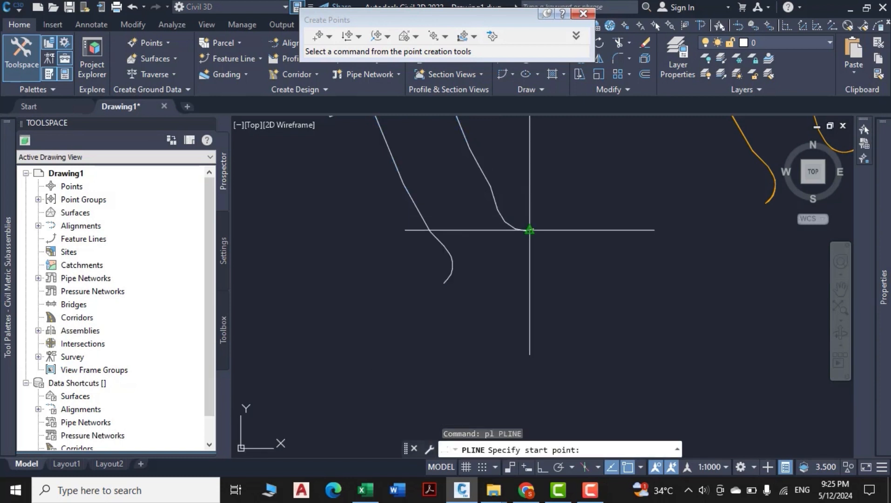
scroll(523, 230, up, 3)
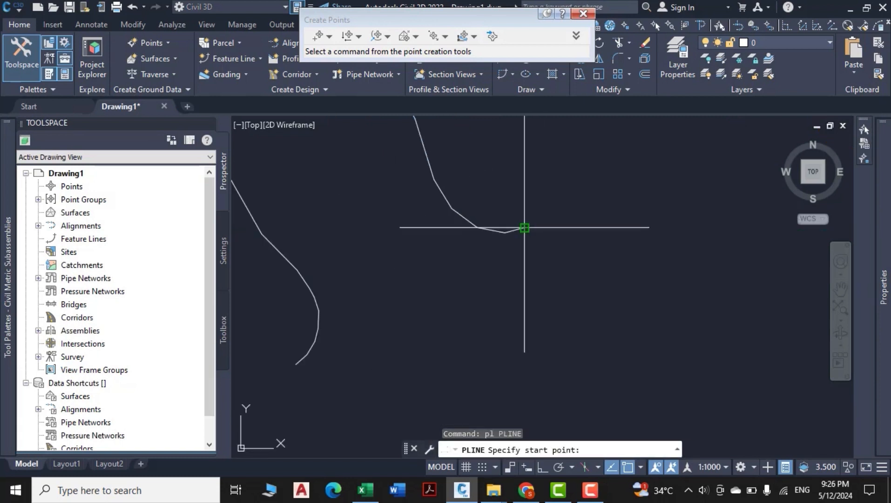
click(524, 228)
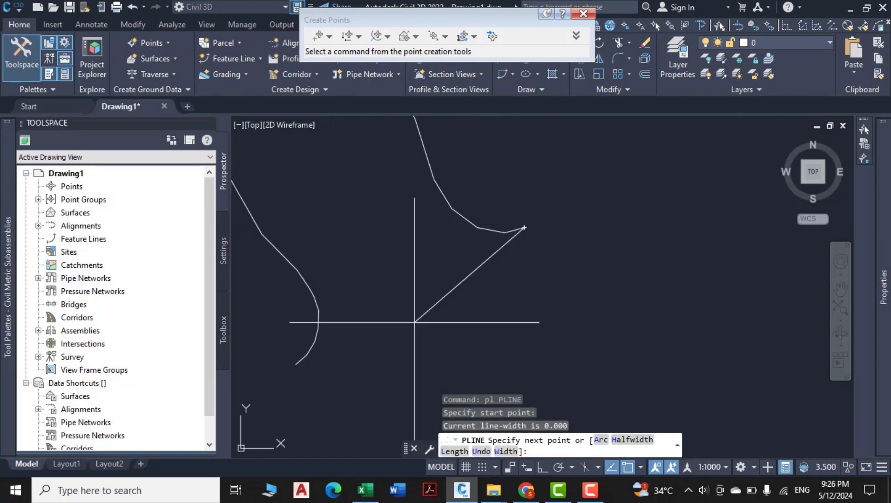
click(295, 364)
key(Escape)
key(Escape)
key(Escape)
Step: Join the straight closing segment with the white outline into a single polyline
click(378, 357)
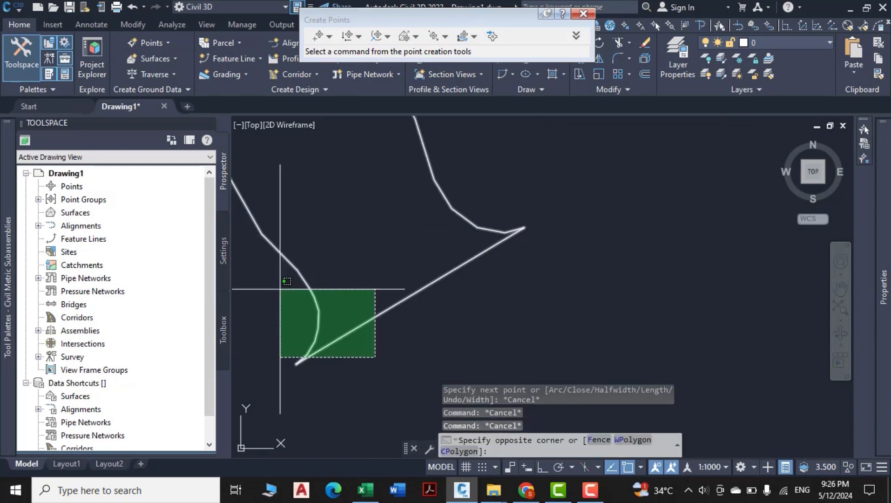
click(280, 289)
text(j)
key(Return)
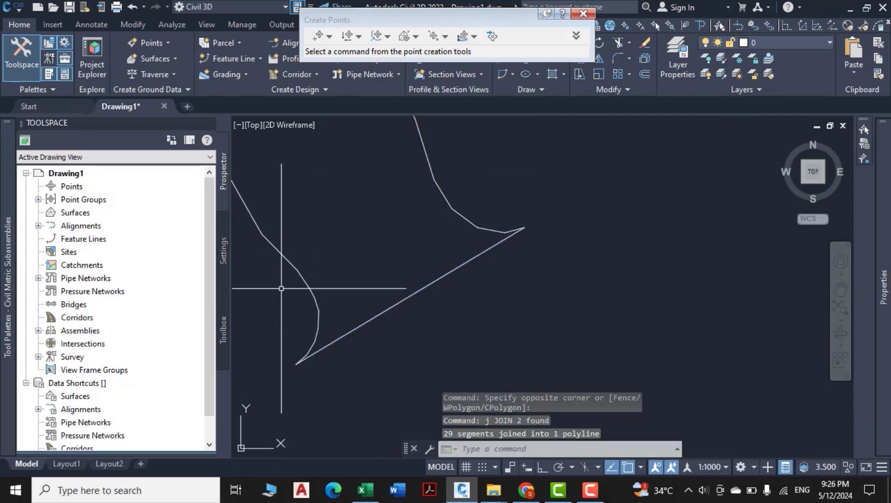
key(Escape)
Step: Show the full properties of the closed white outline to examine its area and length
click(400, 302)
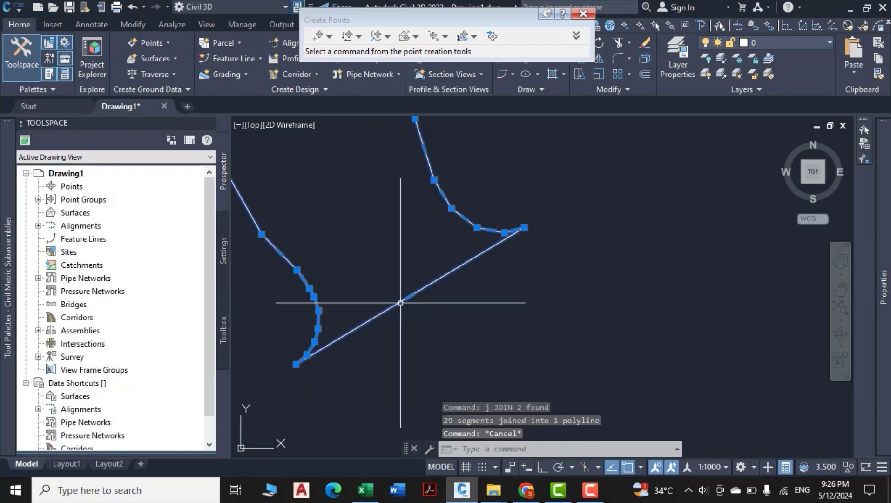
scroll(401, 303, down, 6)
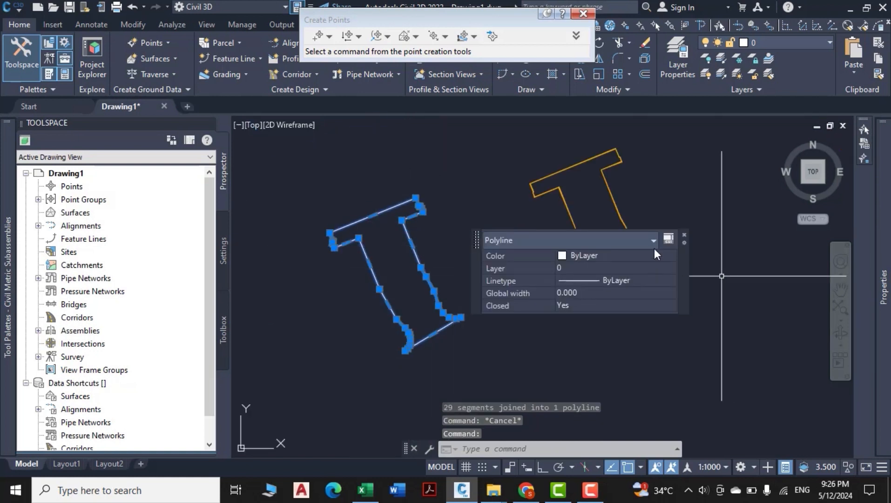
click(671, 240)
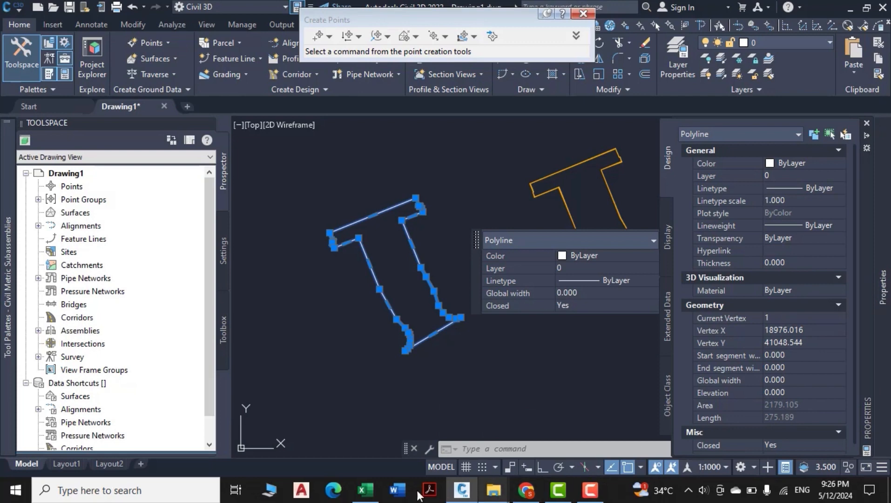
Step: Switch to the Excel coordinate sheet and enter the outline's area, 2179.10, in cell M30
click(376, 497)
click(597, 322)
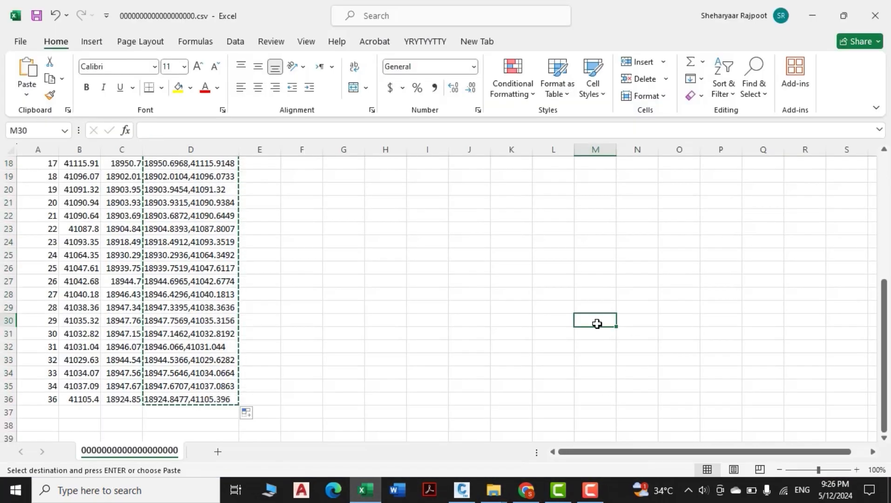
text(2179.10)
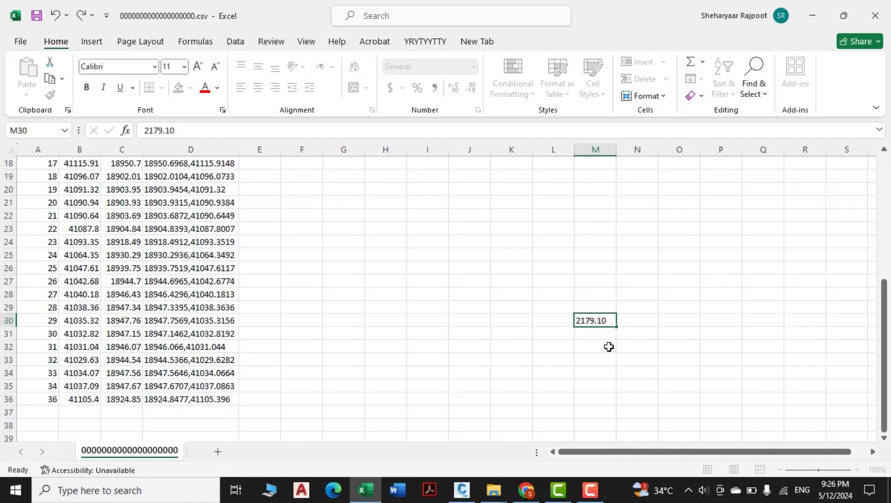
click(609, 346)
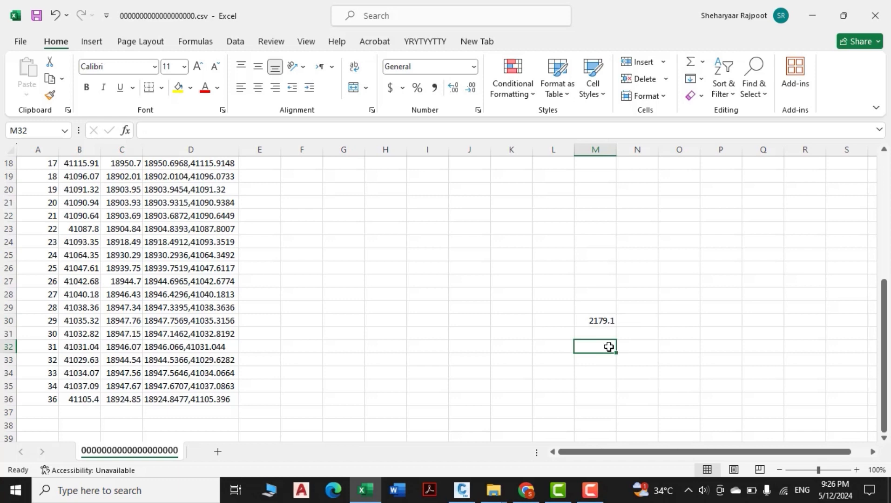
Step: Return to the Civil 3D drawing and clear the selection of the closed white outline
click(812, 16)
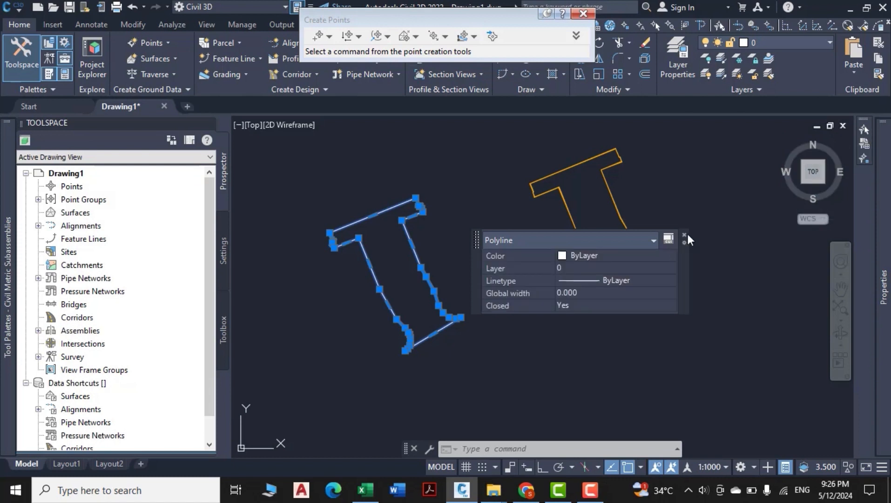
key(Escape)
key(Escape)
key(Escape)
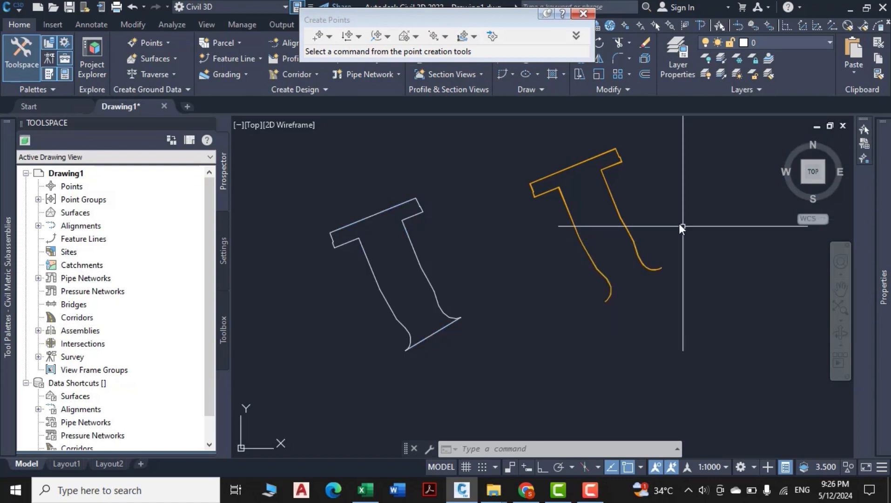
Step: Switch back to the Excel sheet and multiply the area in M30 by 0.05 with a formula in cell M31
click(850, 8)
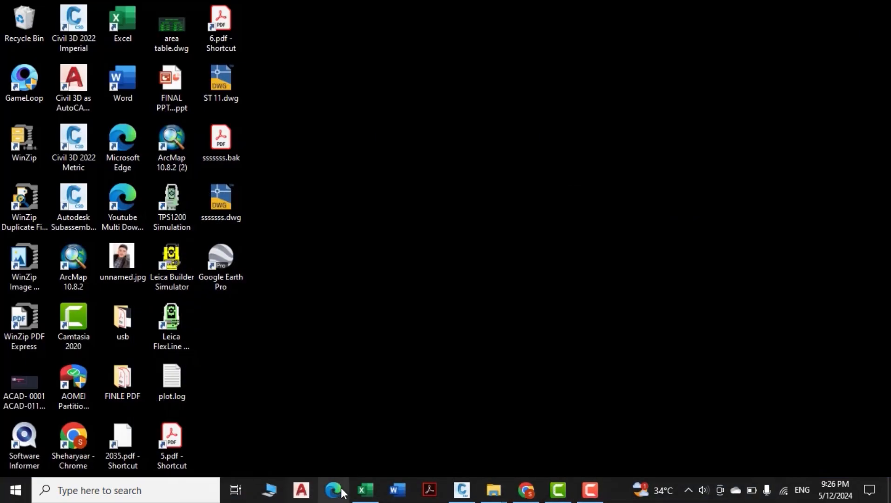
click(357, 498)
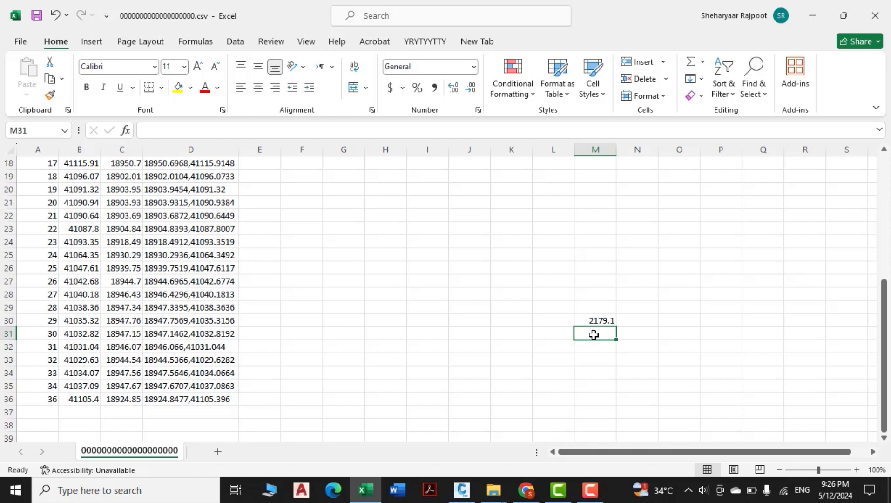
text(=)
click(606, 319)
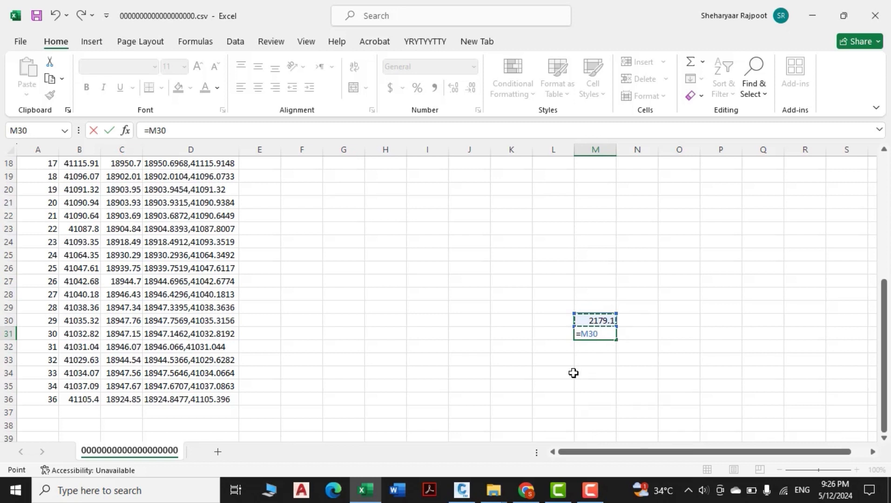
text(*.05)
key(Return)
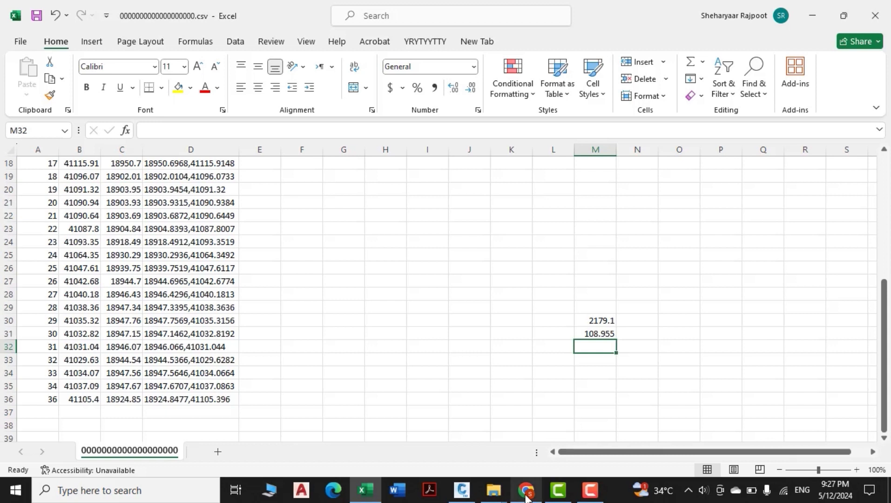
Step: Check the area entry in cell M30 and the multiplication formula in cell M31
mouse_move(526, 494)
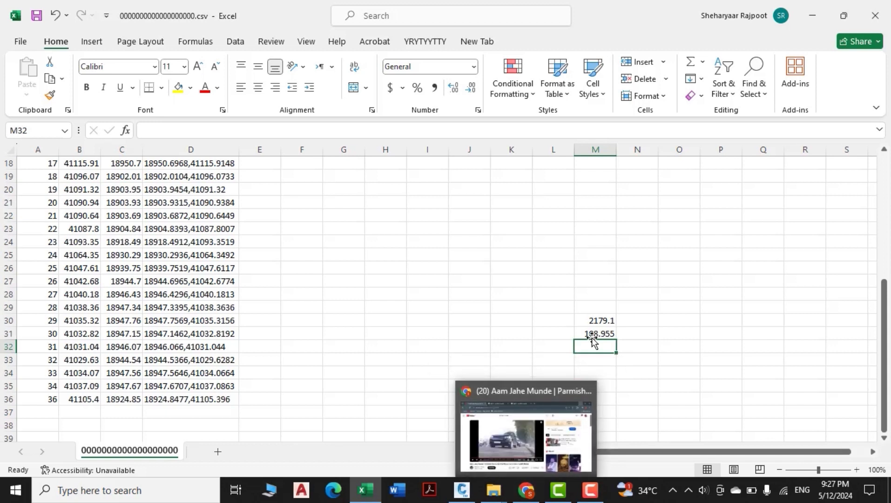
key(Up)
click(594, 320)
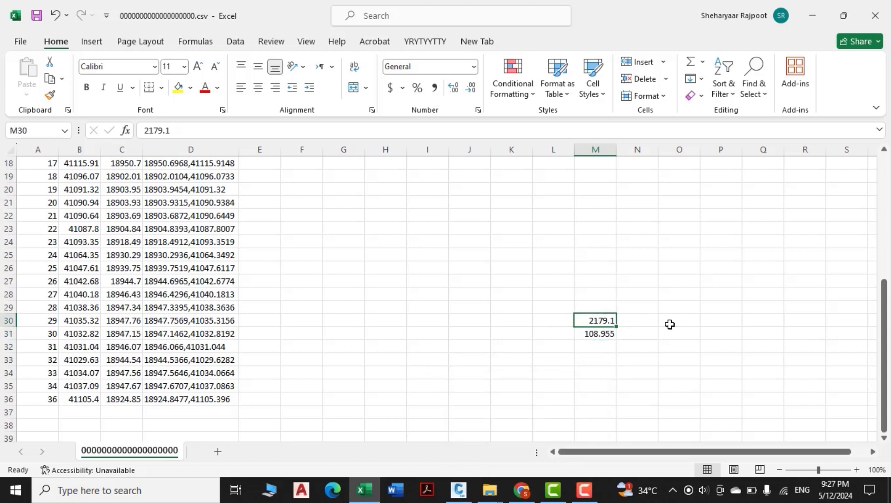
click(589, 333)
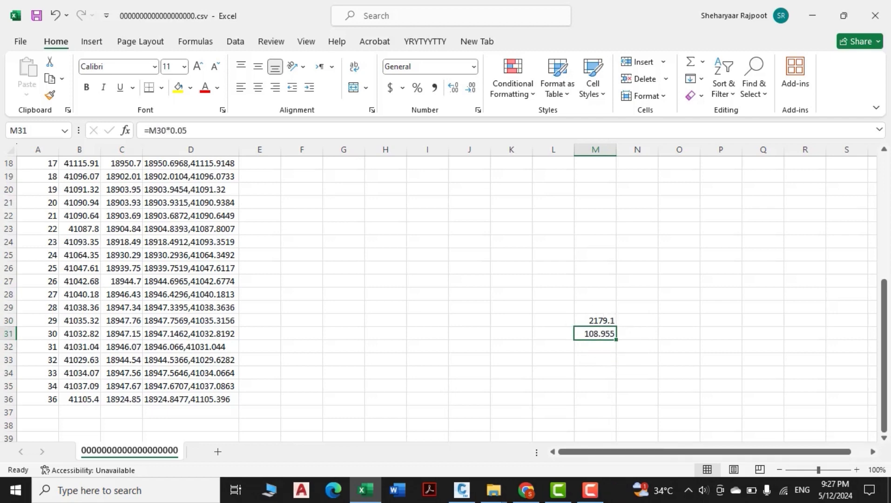
Step: Switch to the Civil 3D drawing and view the white and orange outlines together with the title text
click(463, 490)
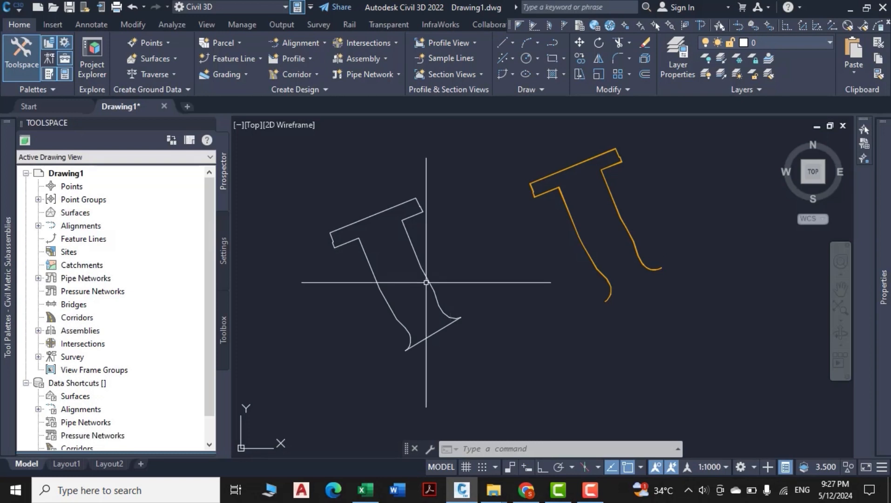
scroll(421, 317, down, 4)
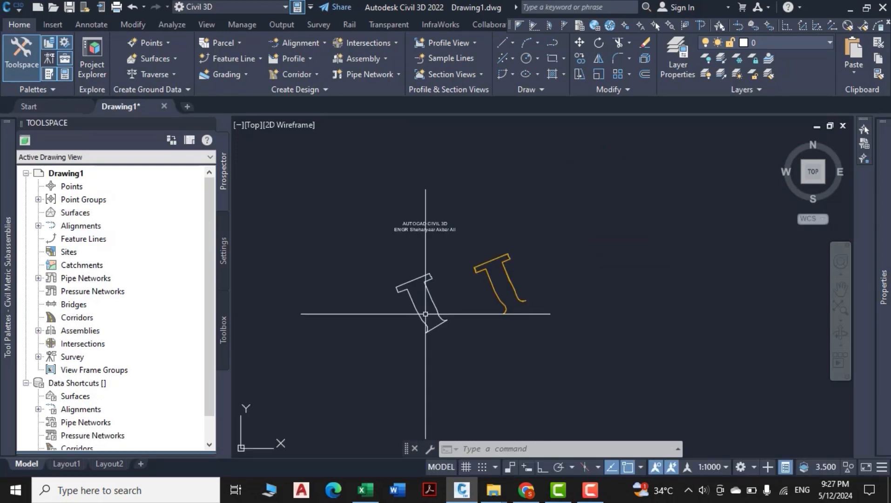
scroll(539, 308, up, 4)
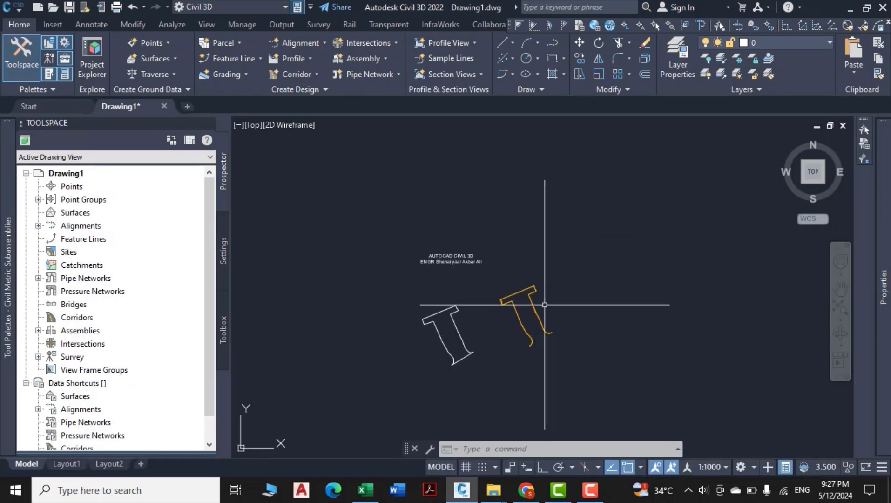
middle_drag(520, 298, 576, 373)
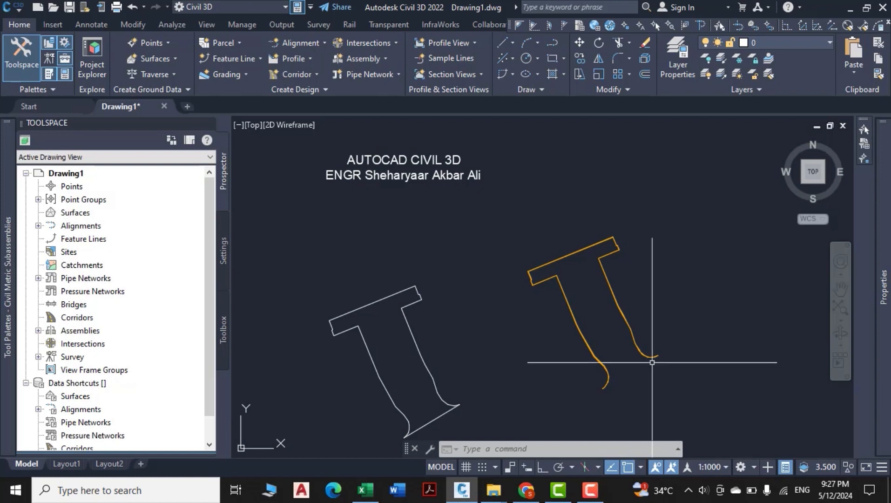
middle_drag(594, 394, 589, 380)
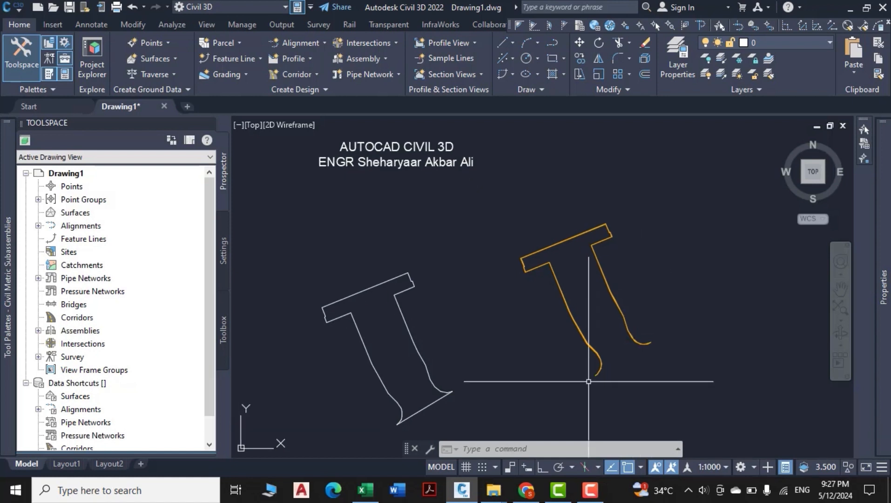